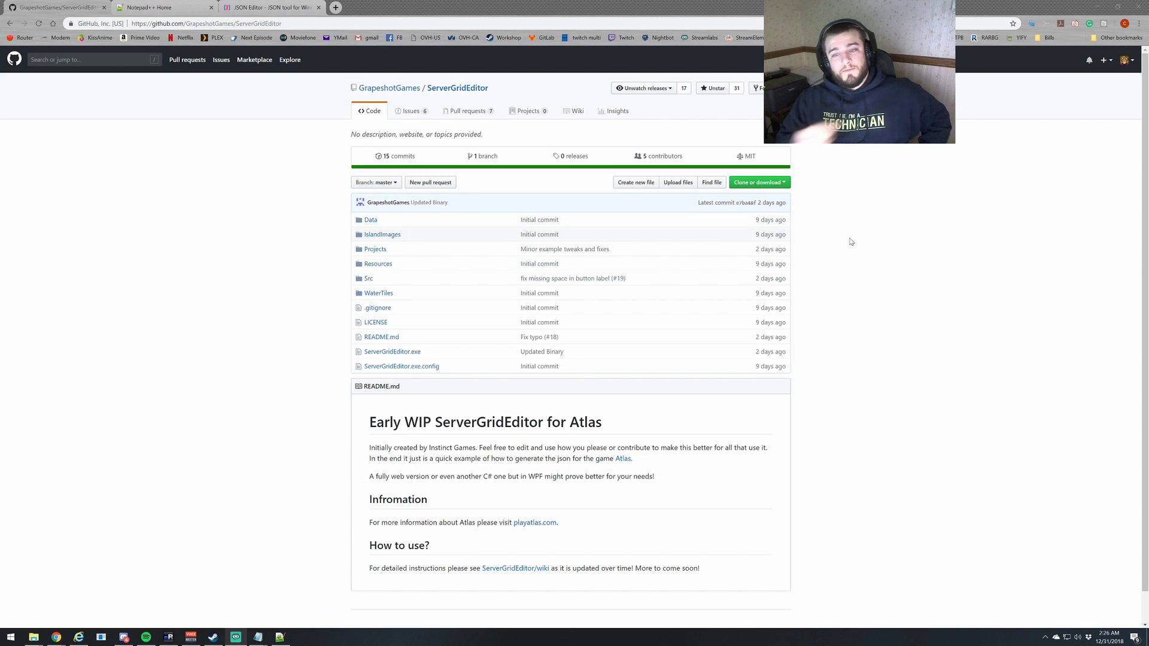
{"action": "left_click", "coordinate": [855, 263]}
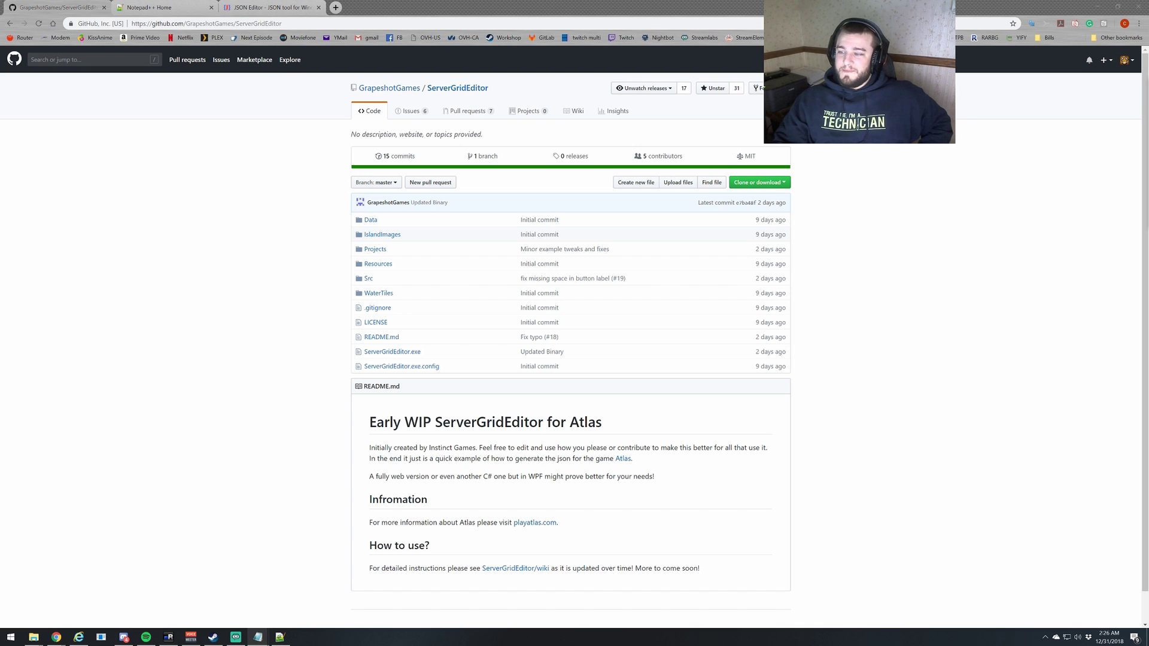
{"action": "left_click", "coordinate": [862, 217]}
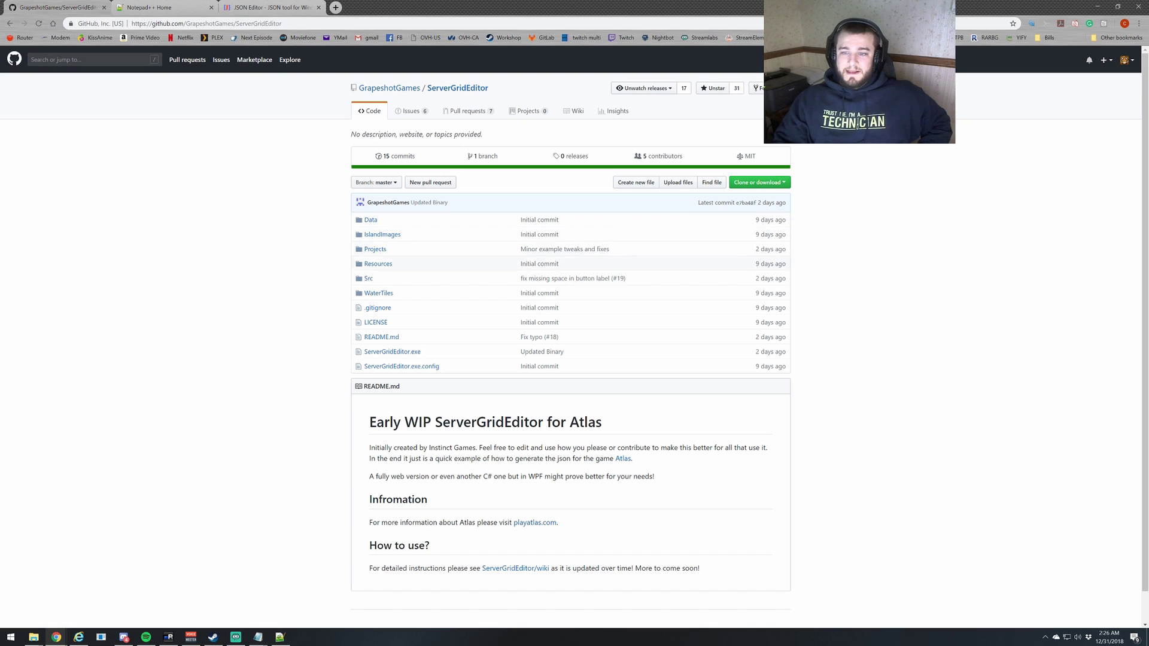
- Refresh the ServerGridEditor repository page and try to download the repository as a ZIP archive
{"action": "left_click", "coordinate": [39, 23]}
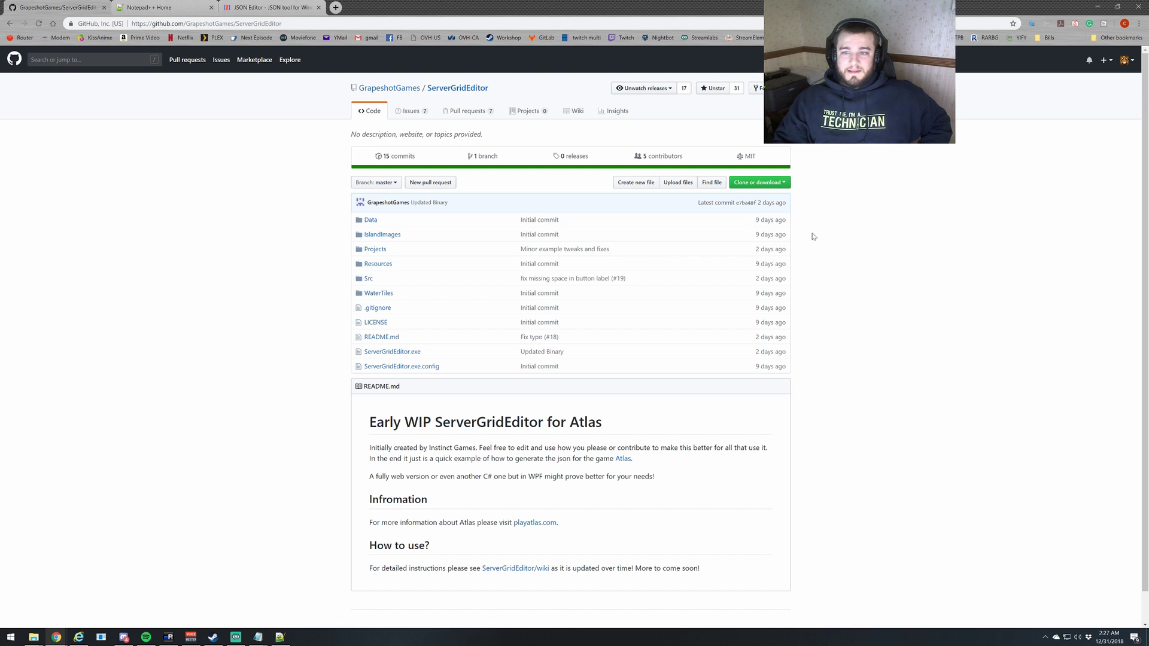
{"action": "left_click", "coordinate": [771, 185]}
{"action": "left_click", "coordinate": [751, 256]}
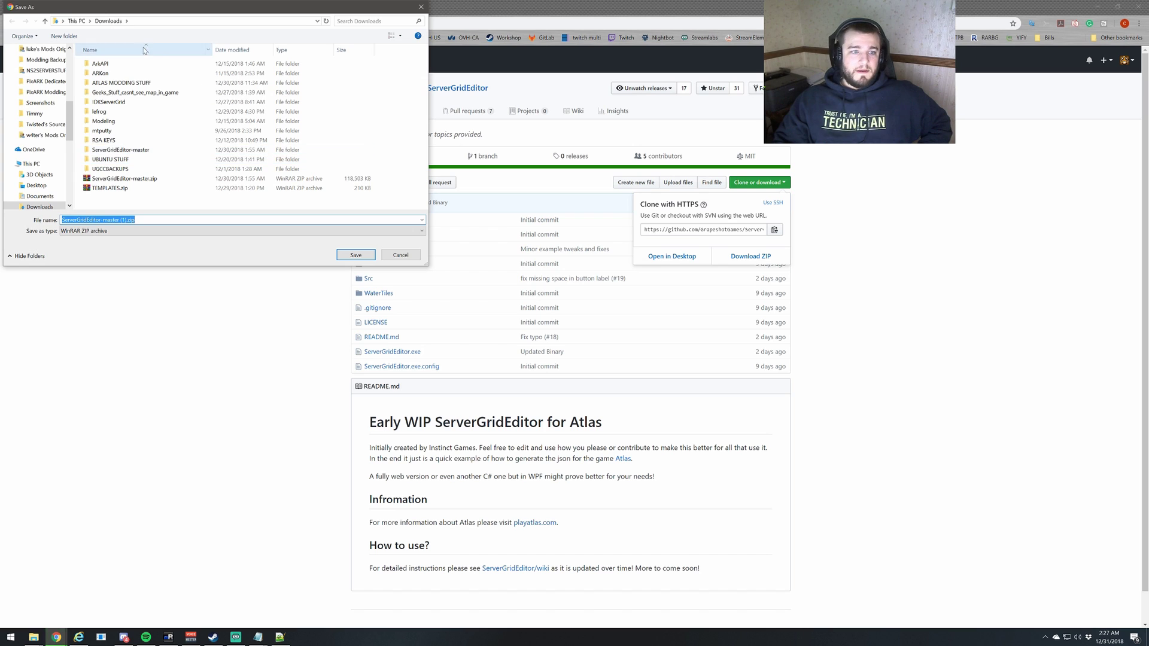
{"action": "left_click", "coordinate": [401, 256]}
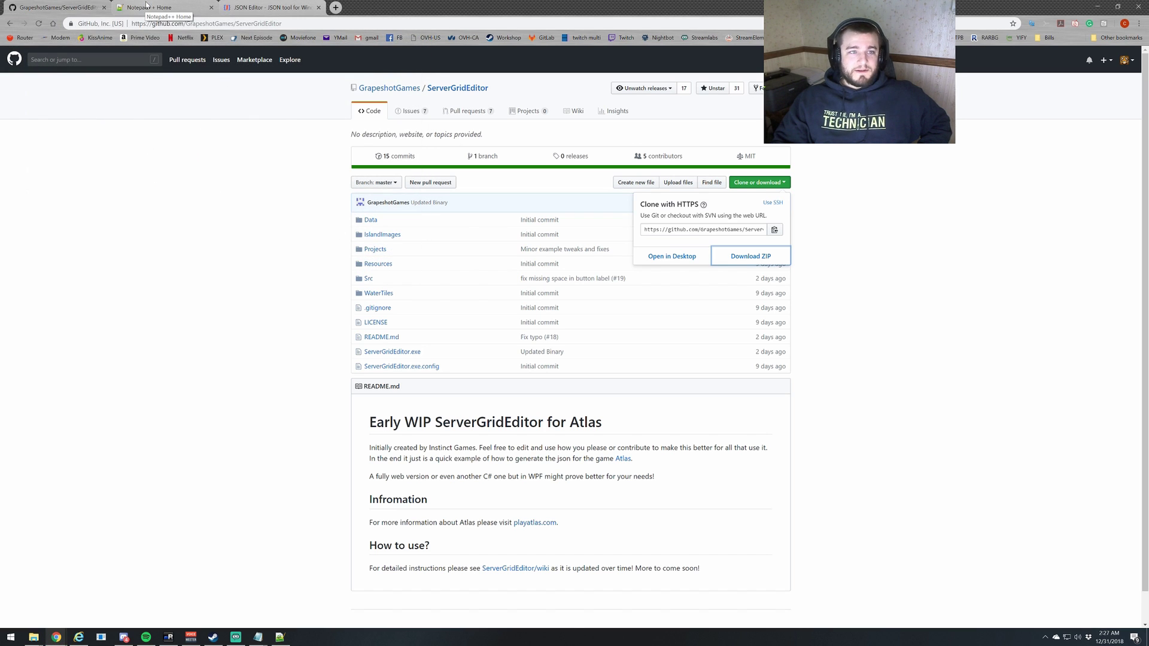
- View the already opened Notepad++ and JSONBuddy home pages, and put the browser away
{"action": "left_click", "coordinate": [148, 7]}
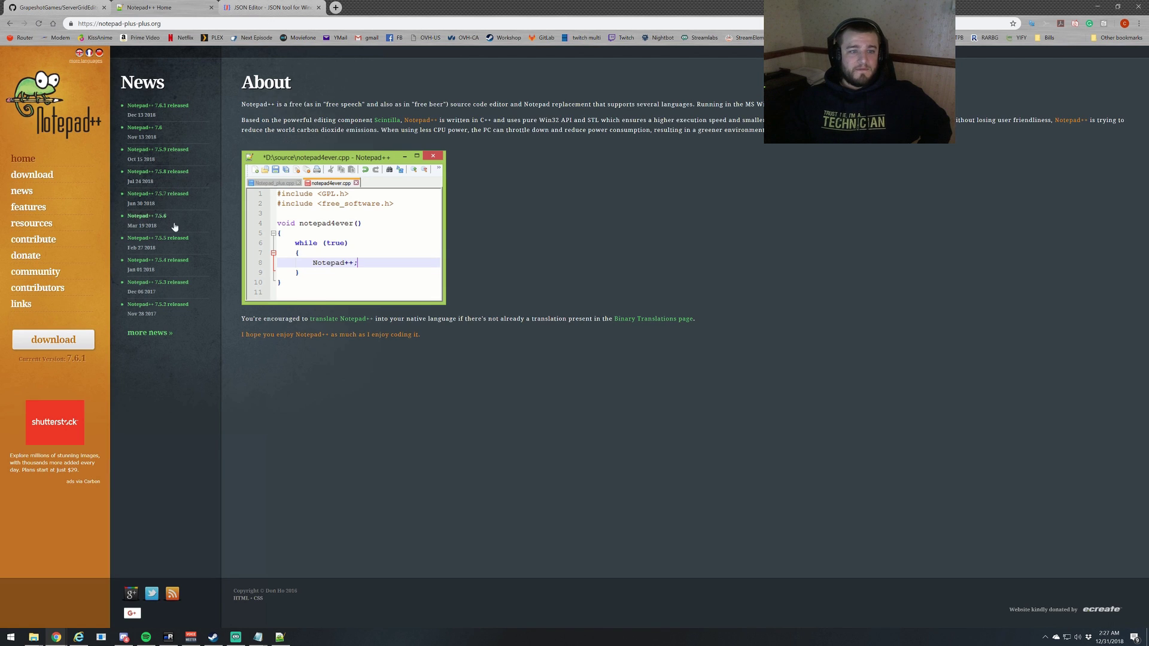
{"action": "left_click", "coordinate": [286, 9]}
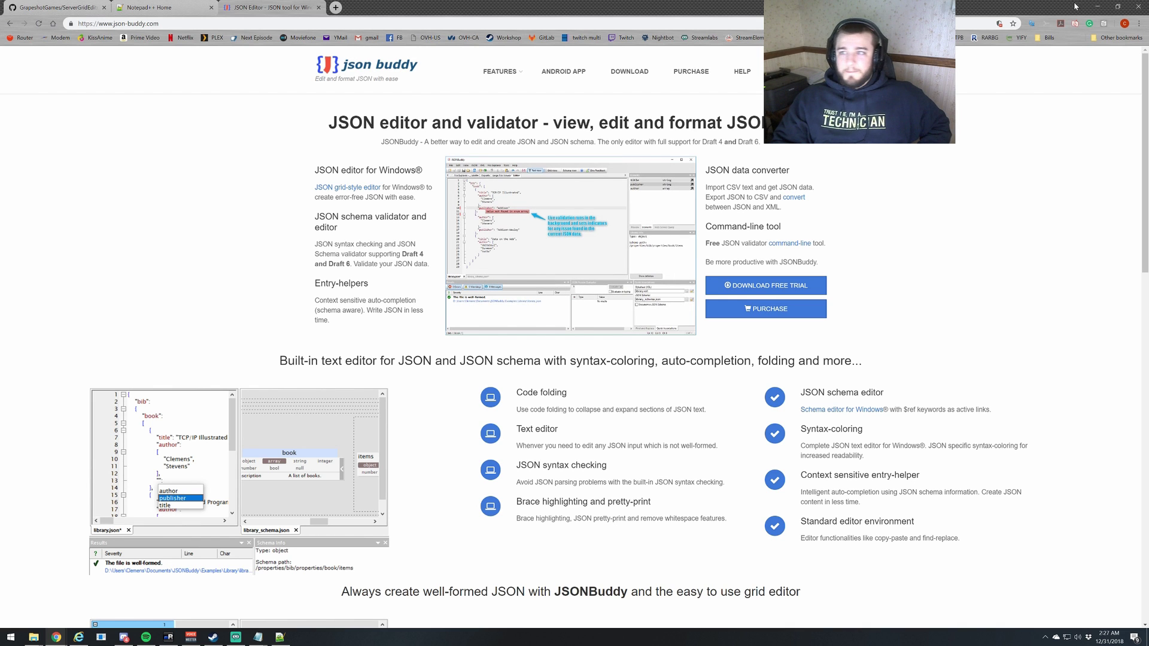
{"action": "left_click", "coordinate": [1105, 9]}
- Launch ServerGridEditor.exe from the ServerGridEditor-master folder in File Explorer and keep the folder window clear of the editor
{"action": "left_click", "coordinate": [656, 329]}
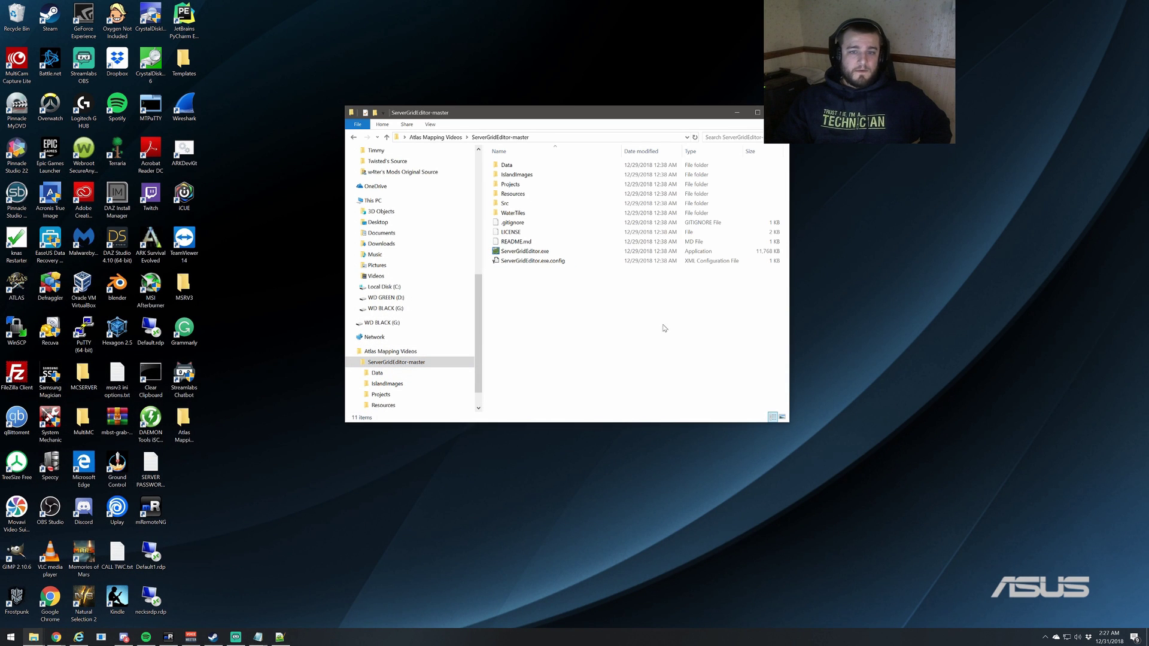
{"action": "left_click_drag", "start_coordinate": [580, 115], "coordinate": [549, 142]}
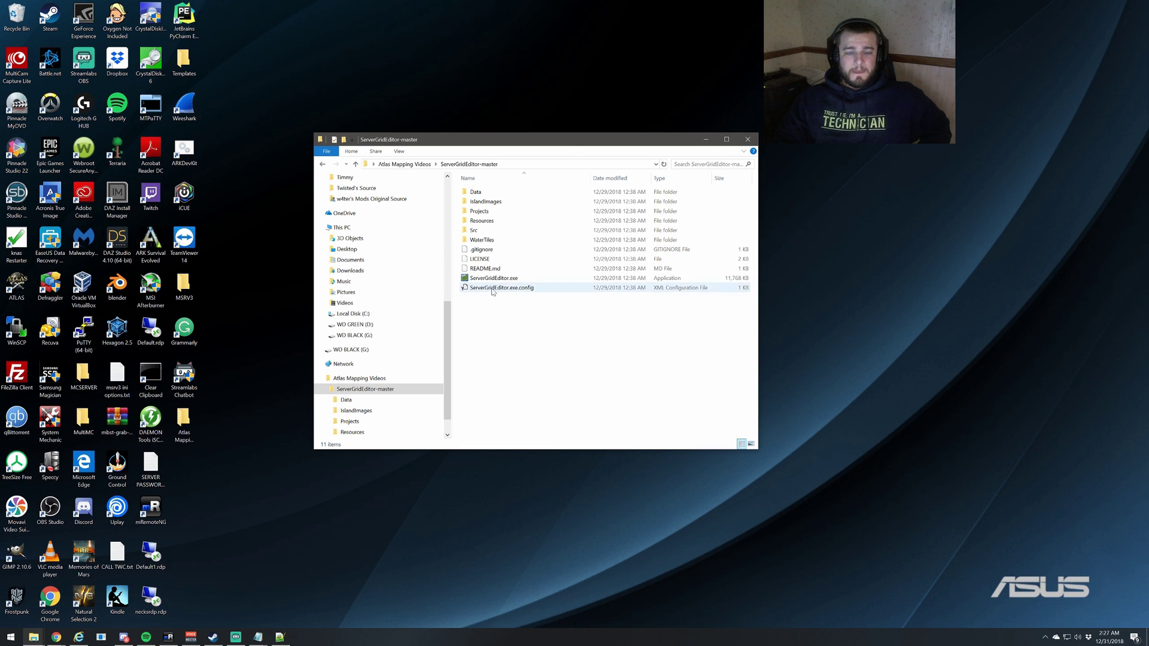
{"action": "left_click", "coordinate": [510, 280]}
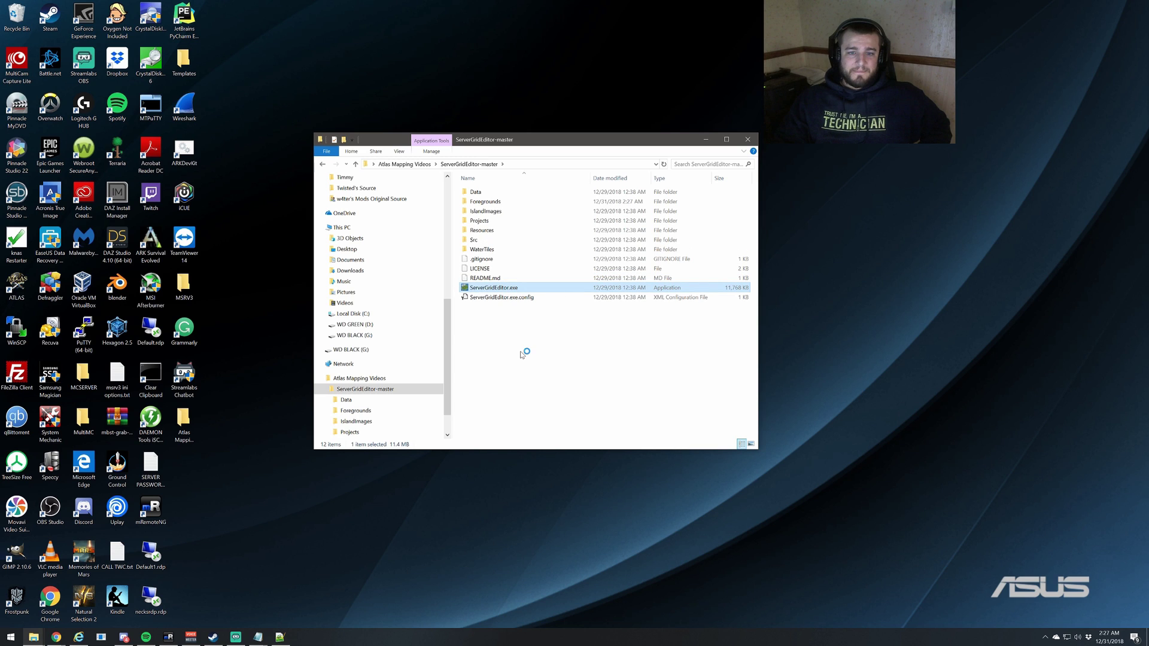
{"action": "left_click_drag", "start_coordinate": [603, 143], "coordinate": [539, 143]}
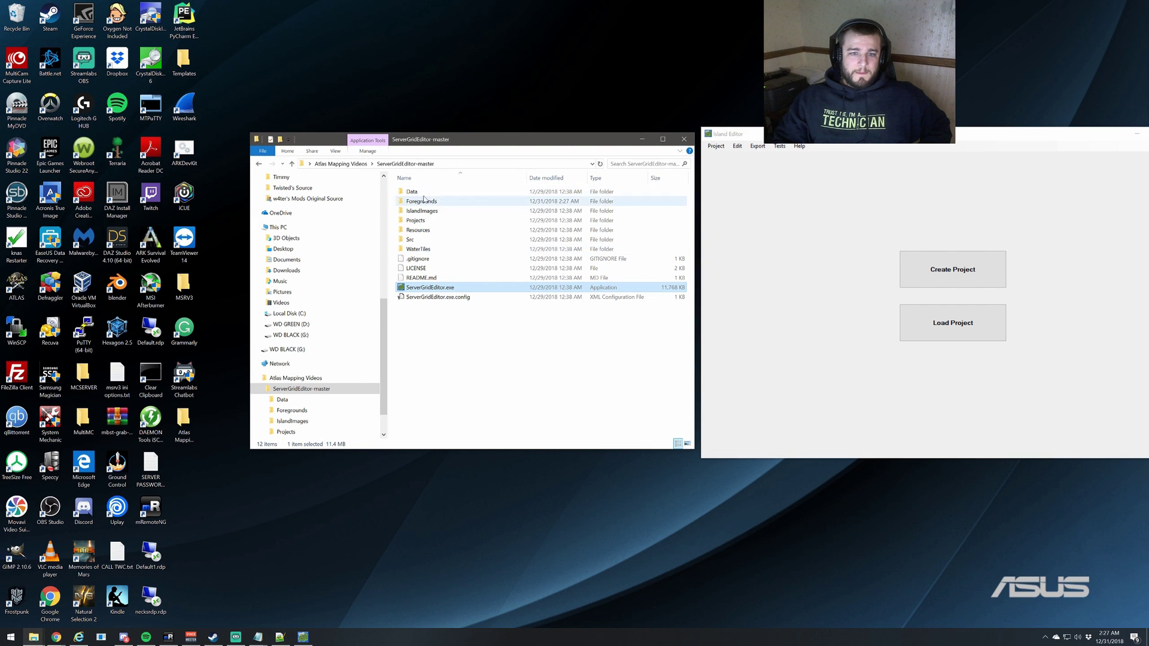
- Look through the Data, Foregrounds, IslandImages and Projects folders of ServerGridEditor-master
{"action": "double_click", "coordinate": [431, 193]}
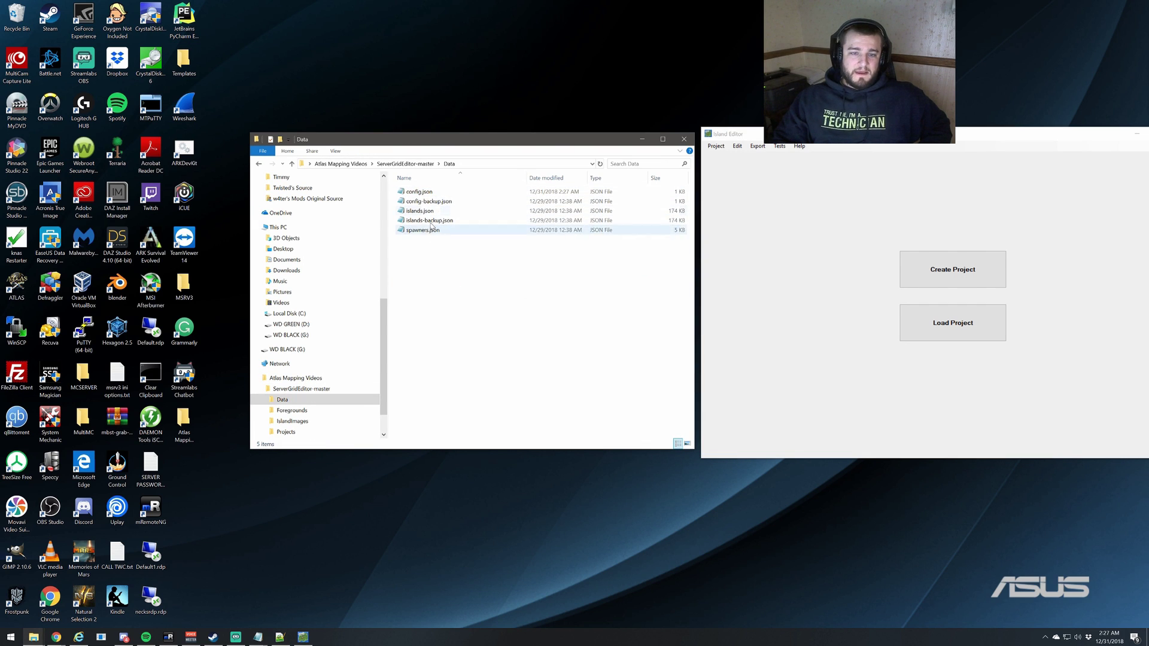
{"action": "key", "text": "BackSpace"}
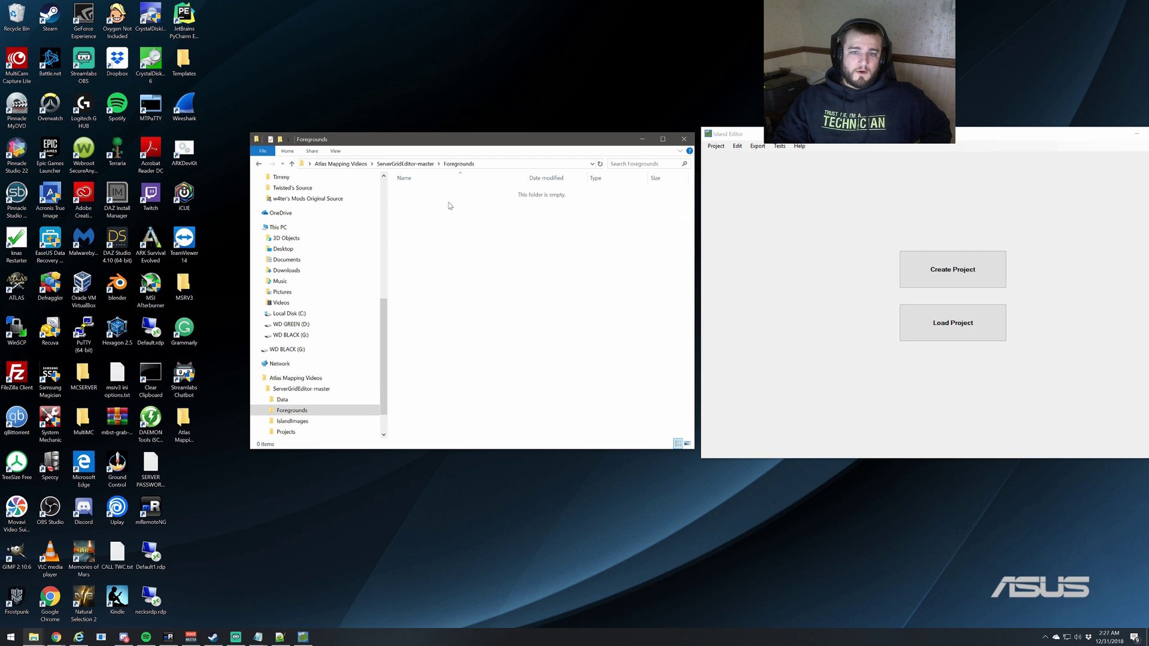
{"action": "left_click", "coordinate": [437, 210]}
{"action": "double_click", "coordinate": [437, 211]}
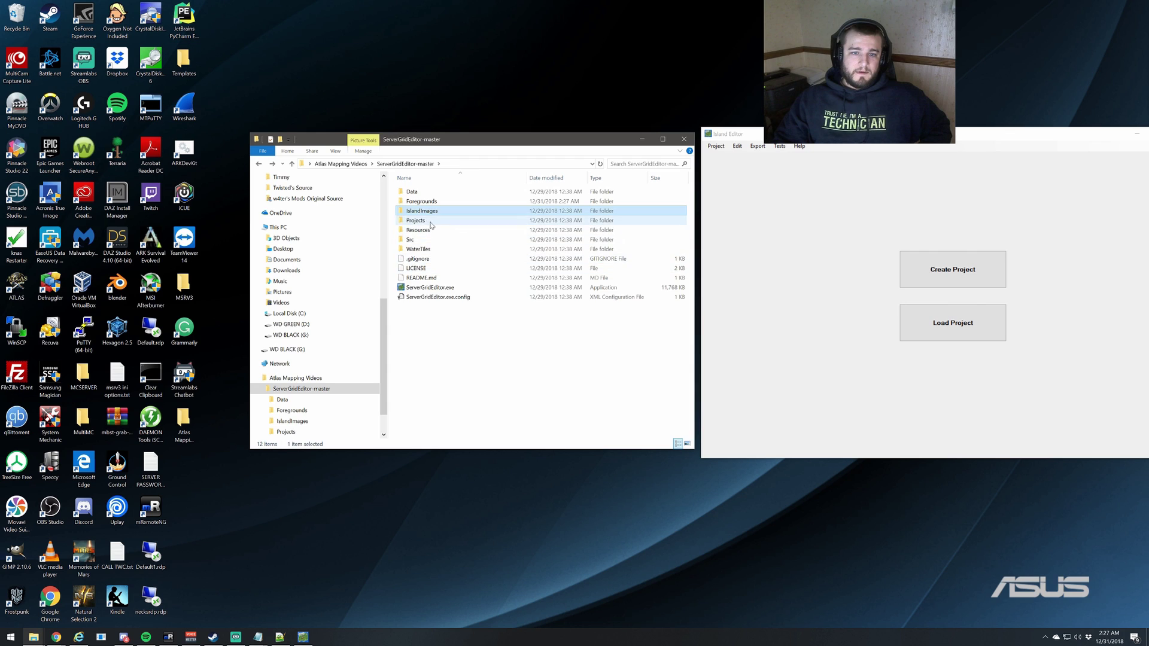
{"action": "double_click", "coordinate": [431, 221]}
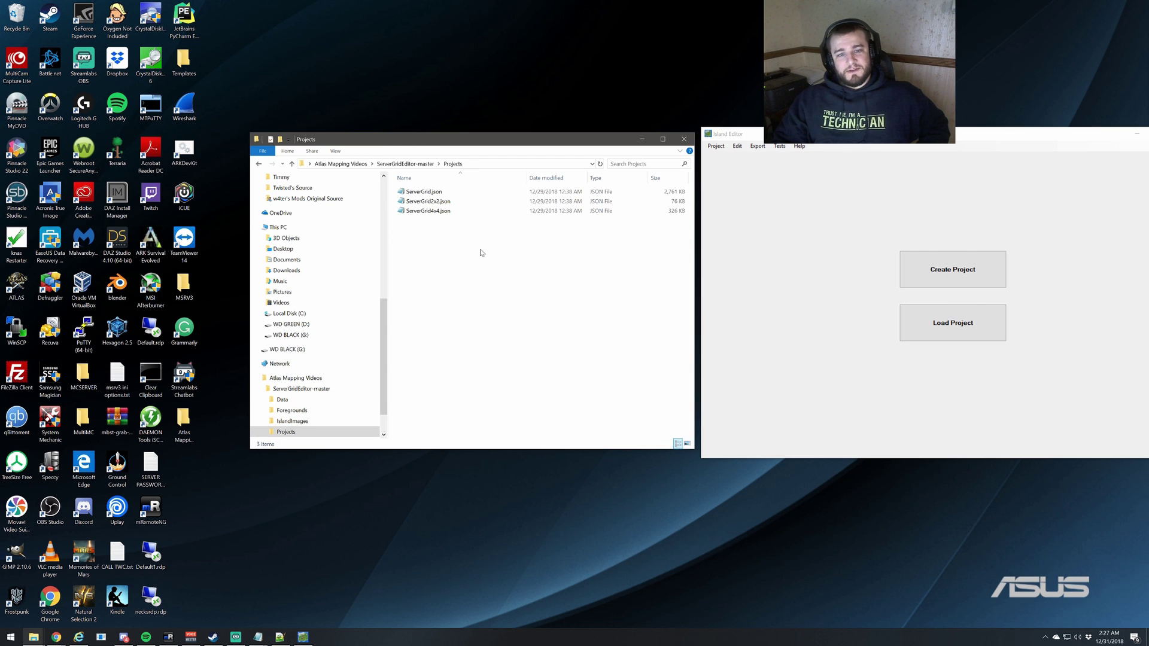
{"action": "left_click_drag", "start_coordinate": [458, 246], "coordinate": [446, 223]}
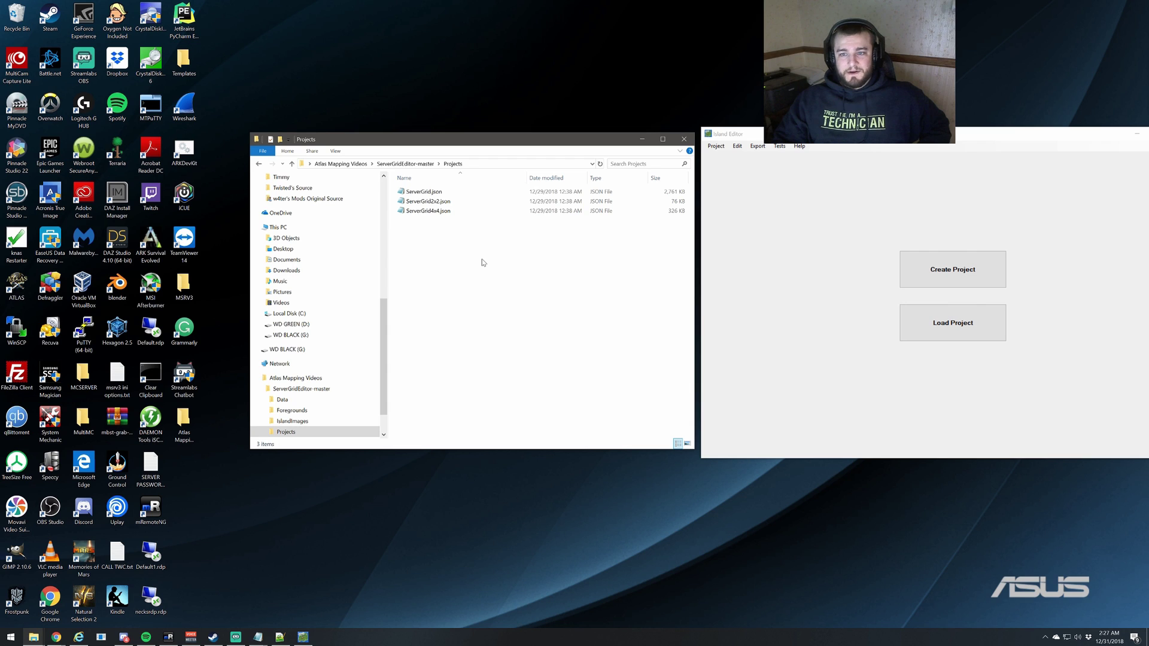
{"action": "left_click_drag", "start_coordinate": [465, 253], "coordinate": [444, 240]}
- Examine the contents of the Resources, Src and WaterTiles folders, and return to the ServerGridEditor-master folder
{"action": "key", "text": "alt+Up"}
{"action": "double_click", "coordinate": [434, 232]}
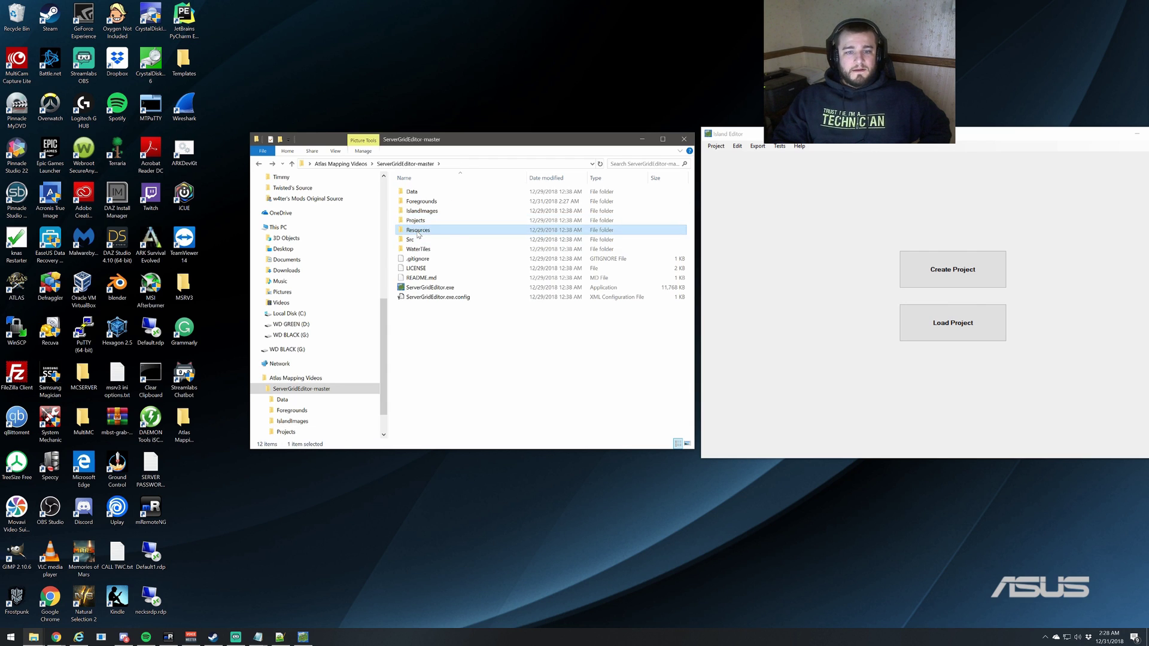
{"action": "left_click", "coordinate": [419, 234]}
{"action": "key", "text": "alt+Up"}
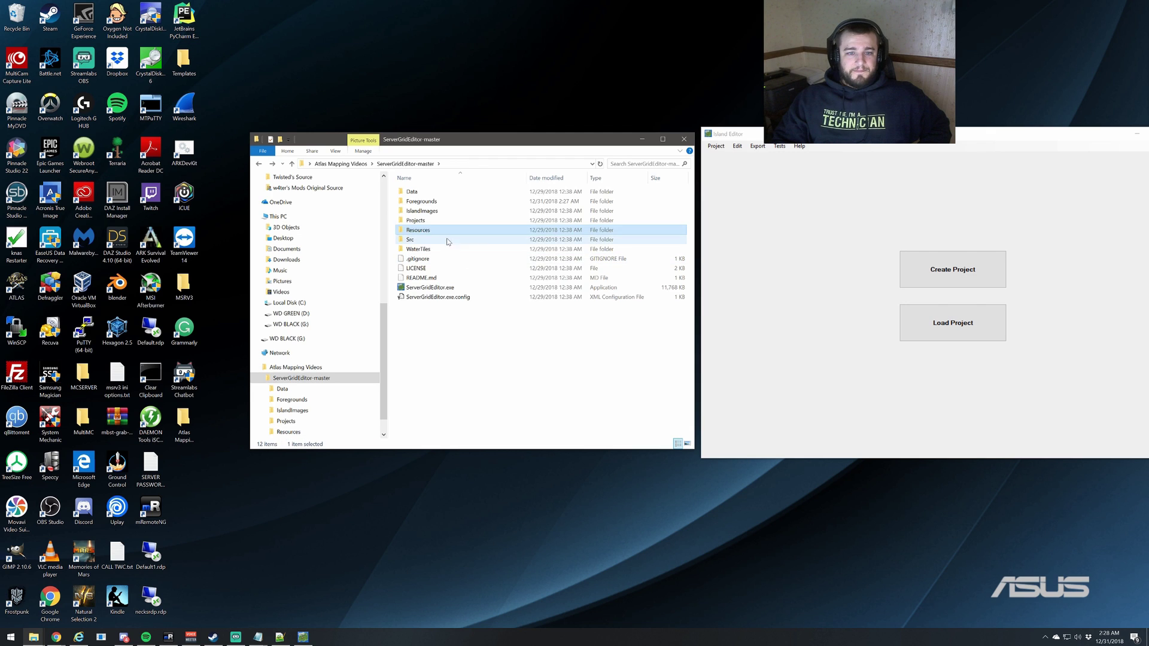
{"action": "double_click", "coordinate": [435, 242]}
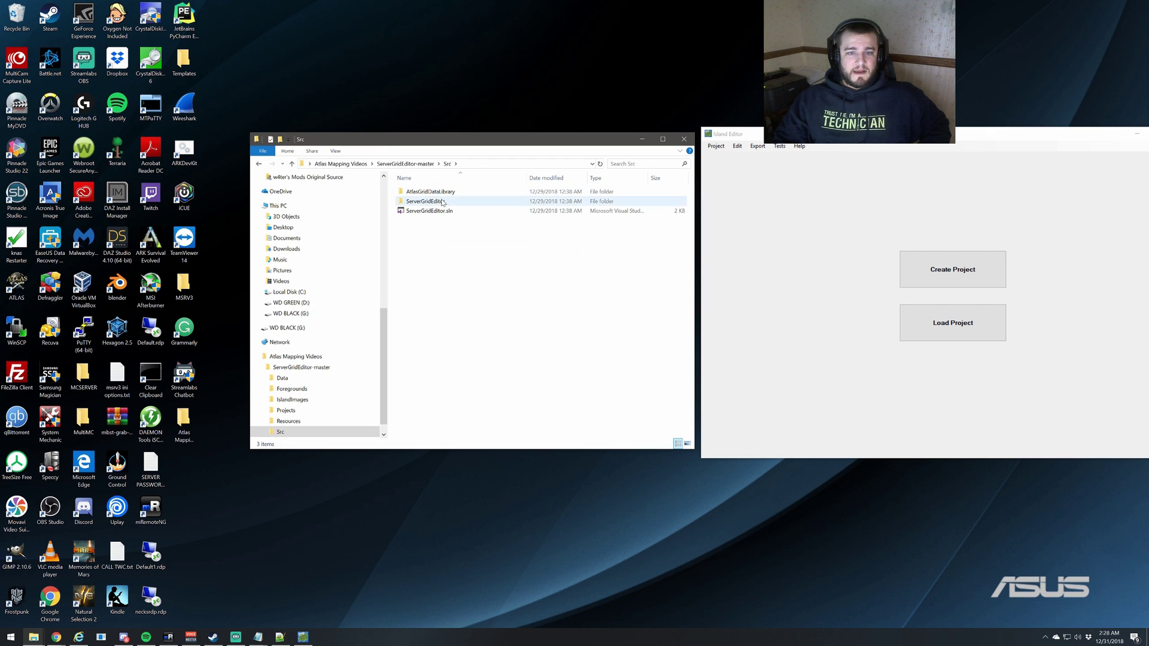
{"action": "key", "text": "alt+Up"}
{"action": "double_click", "coordinate": [435, 251]}
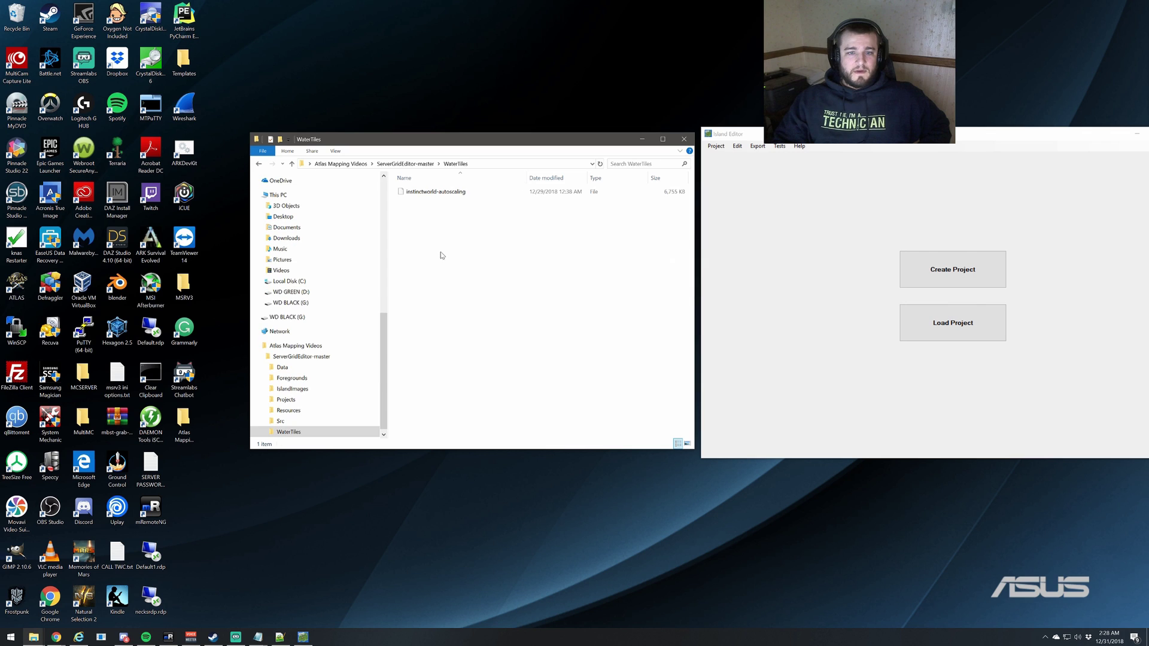
{"action": "key", "text": "alt+Up"}
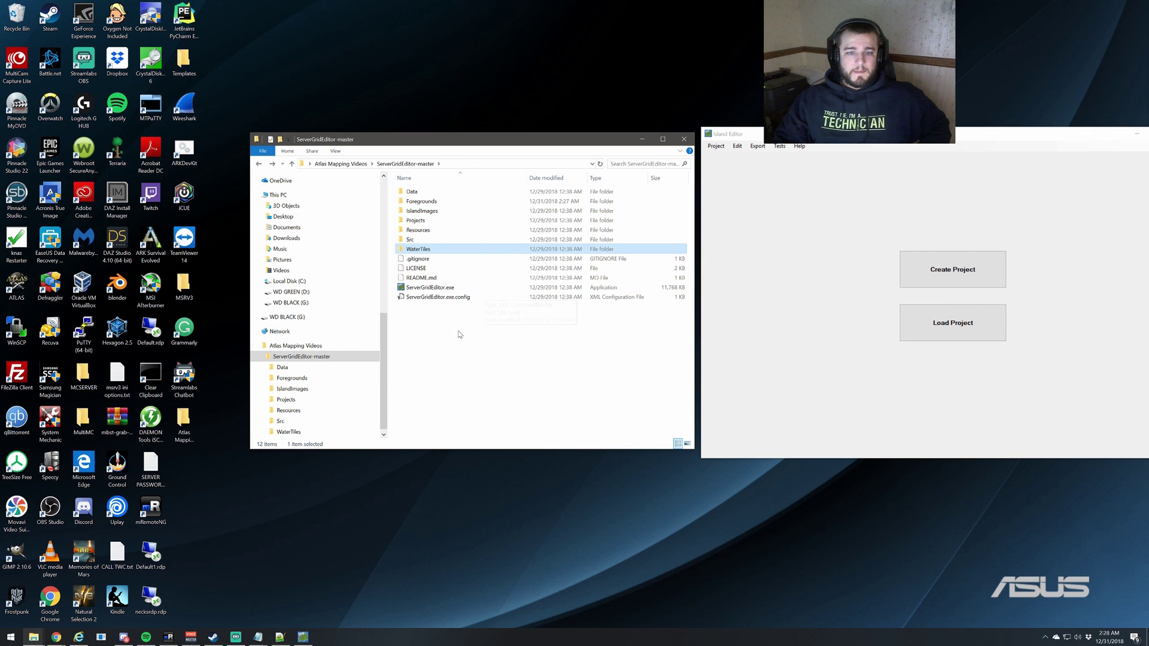
- Load the ServerGrid.json project in Island Editor and maximize the editor window
{"action": "left_click_drag", "start_coordinate": [1010, 137], "coordinate": [641, 121]}
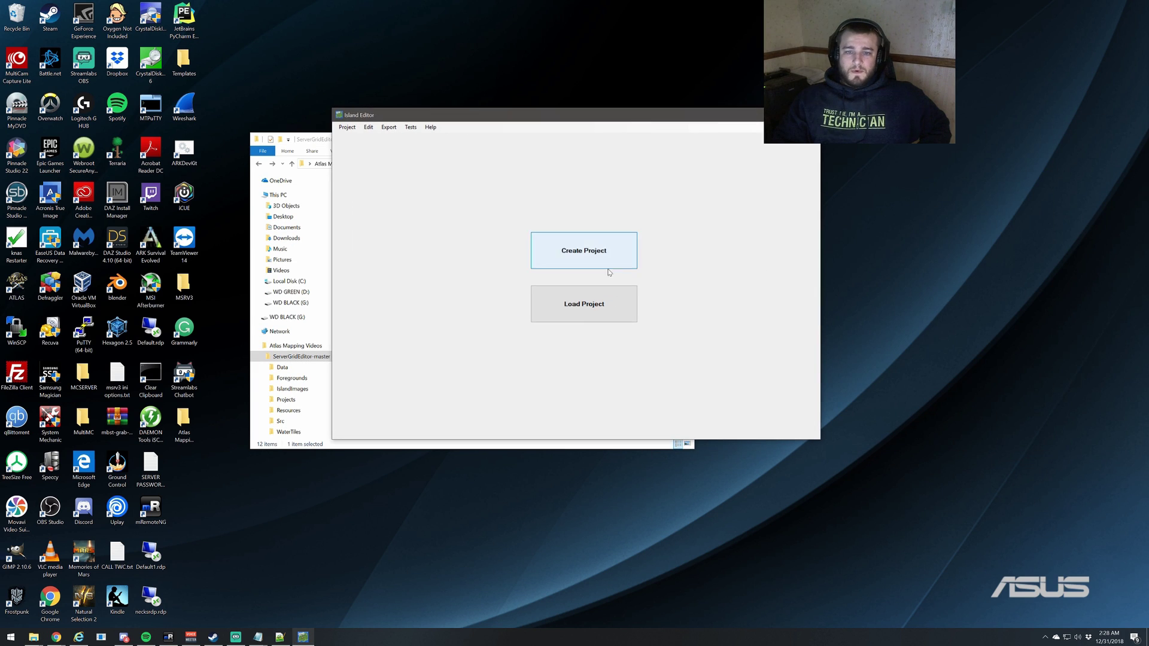
{"action": "left_click", "coordinate": [605, 304]}
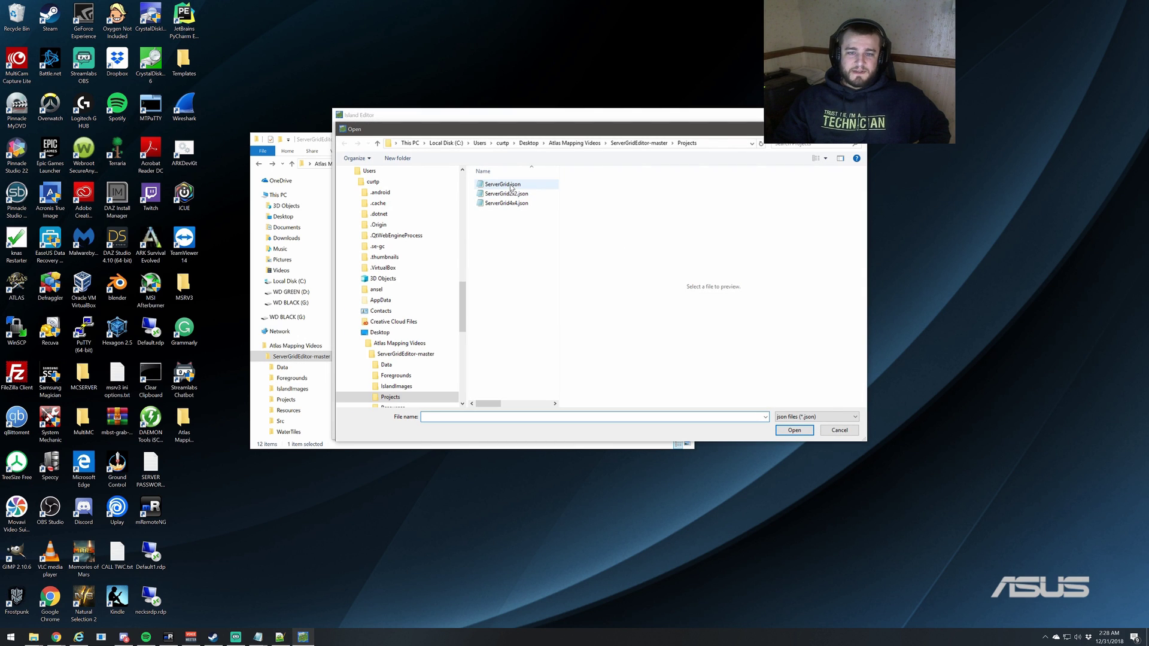
{"action": "double_click", "coordinate": [519, 189]}
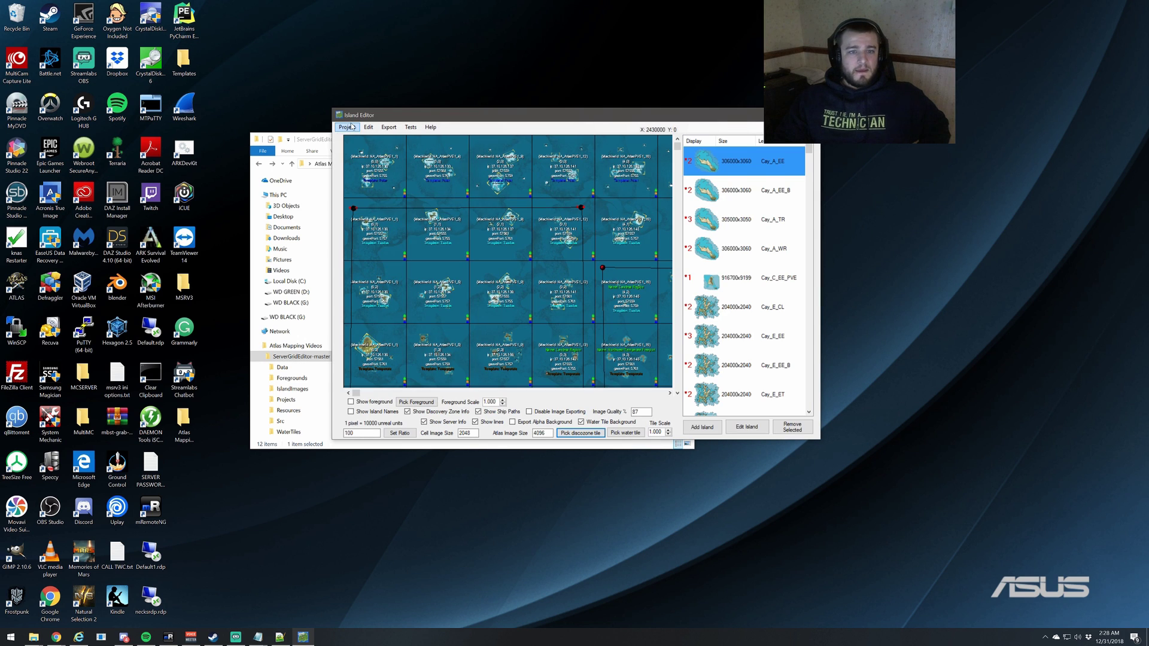
{"action": "double_click", "coordinate": [548, 115]}
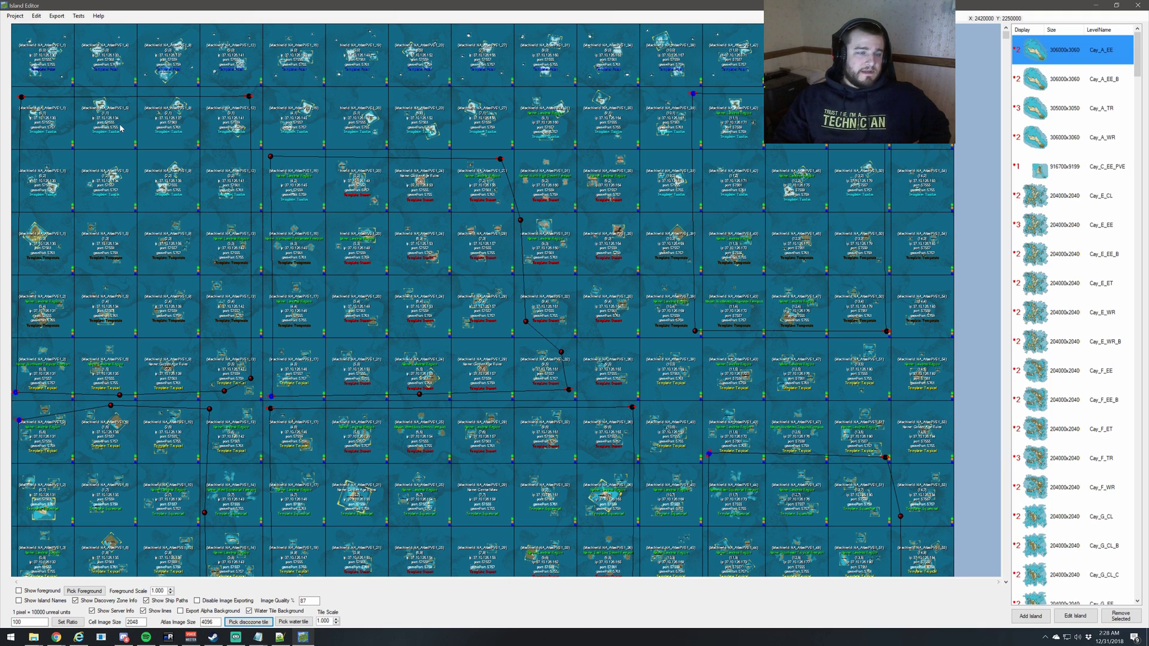
- View the settings offered for creating a new project and close them without creating one
{"action": "left_click", "coordinate": [15, 17]}
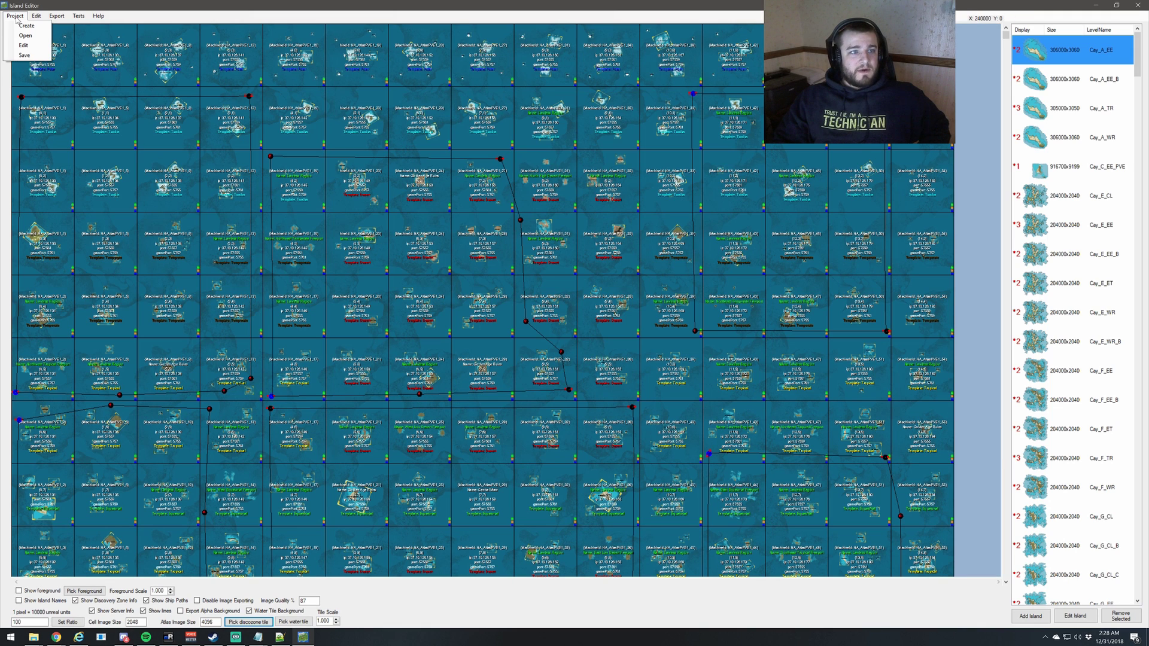
{"action": "left_click", "coordinate": [18, 28]}
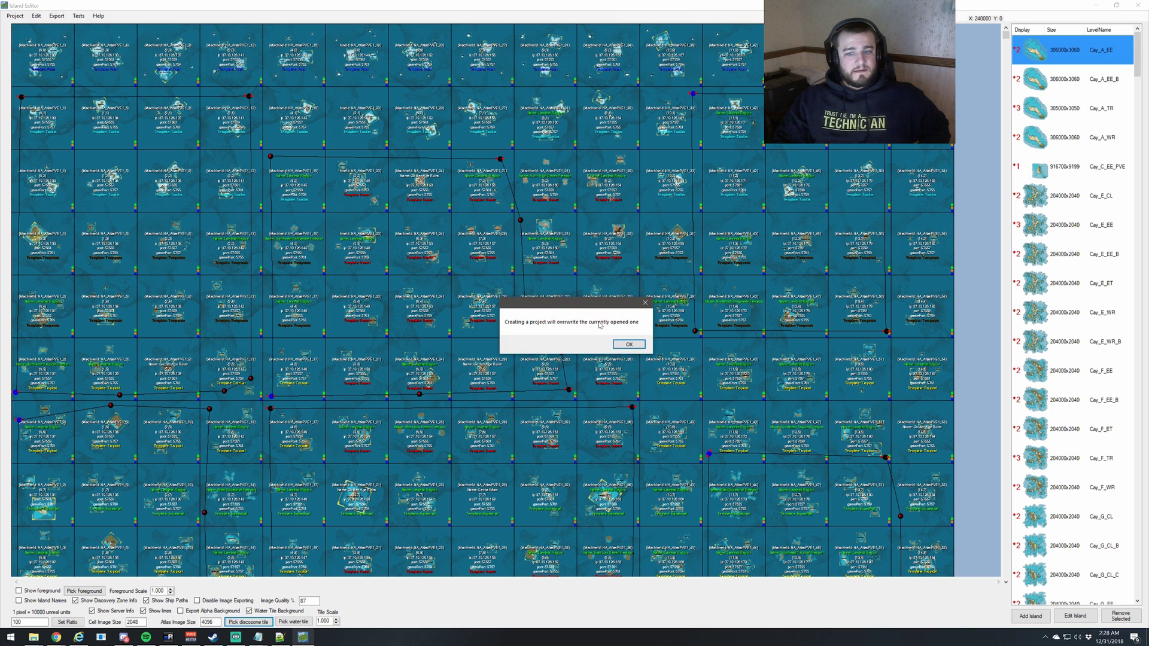
{"action": "left_click", "coordinate": [625, 346]}
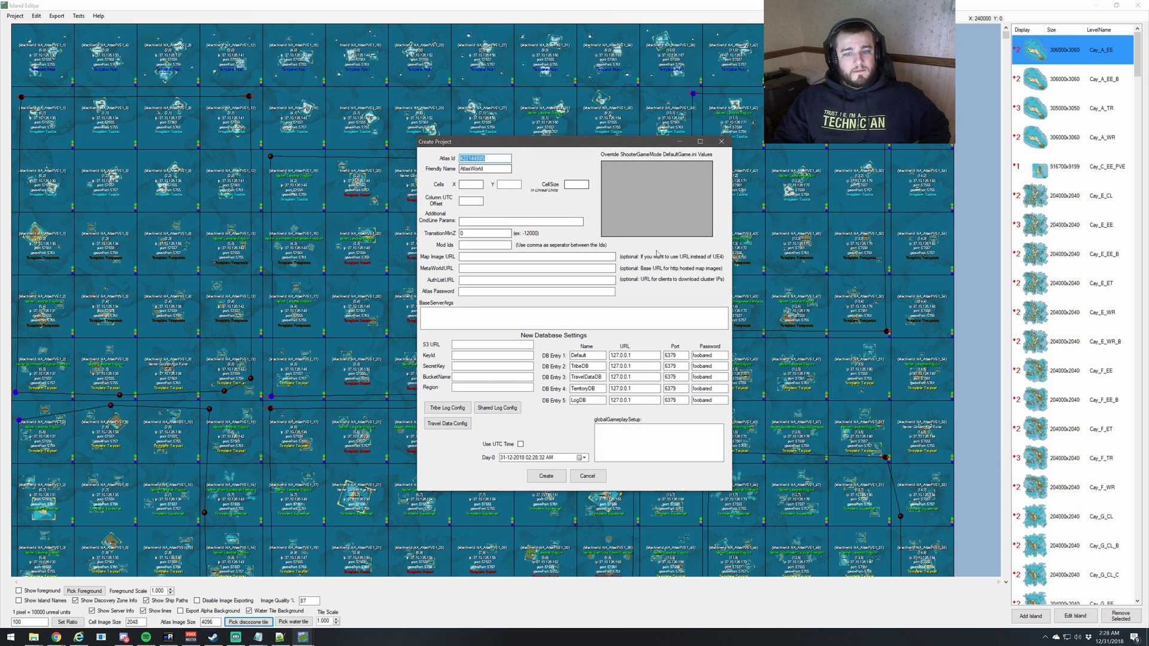
{"action": "left_click", "coordinate": [587, 476]}
- Try to open another project in place of the loaded one
{"action": "left_click", "coordinate": [15, 17]}
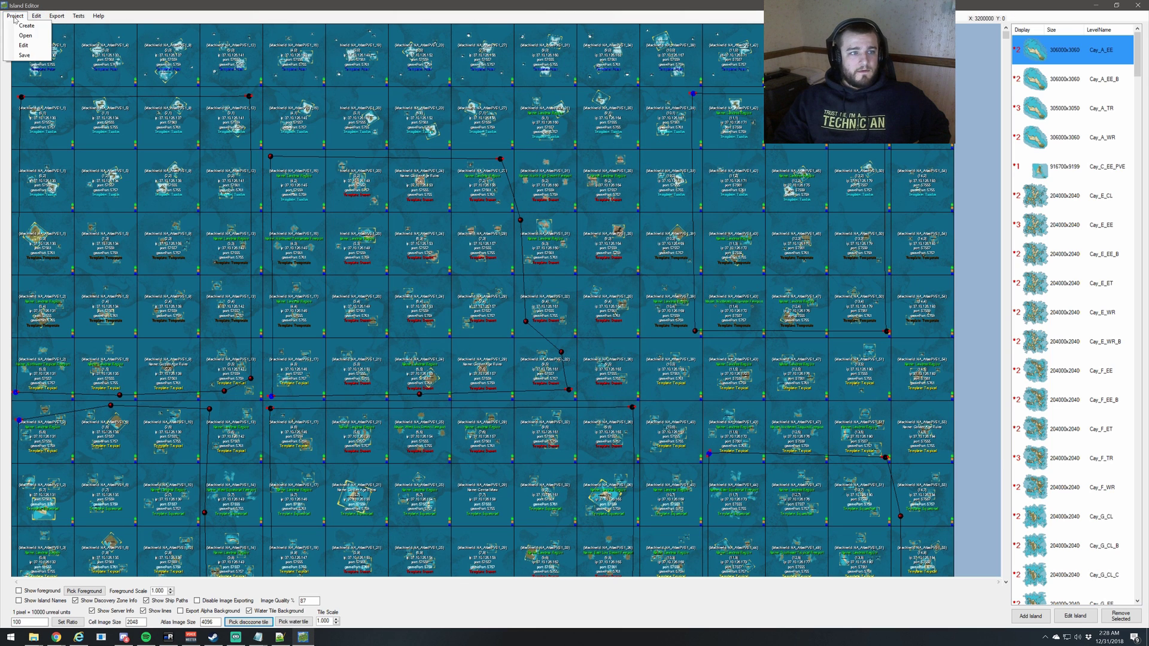
{"action": "left_click", "coordinate": [26, 36]}
{"action": "left_click", "coordinate": [601, 345]}
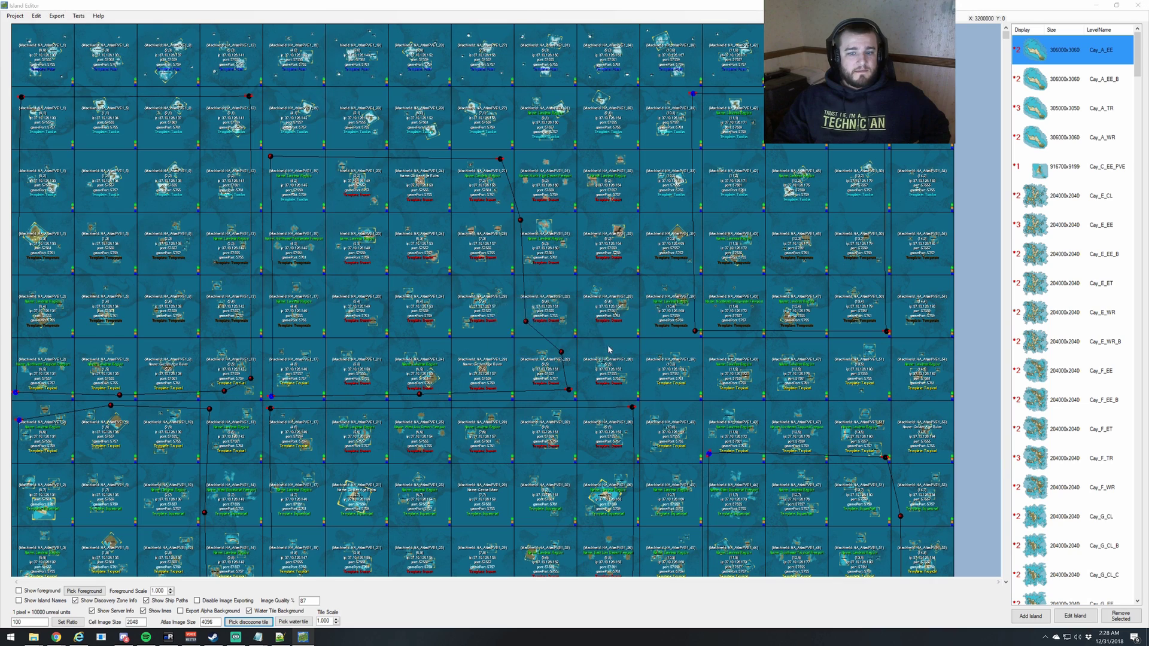
{"action": "left_click", "coordinate": [517, 321]}
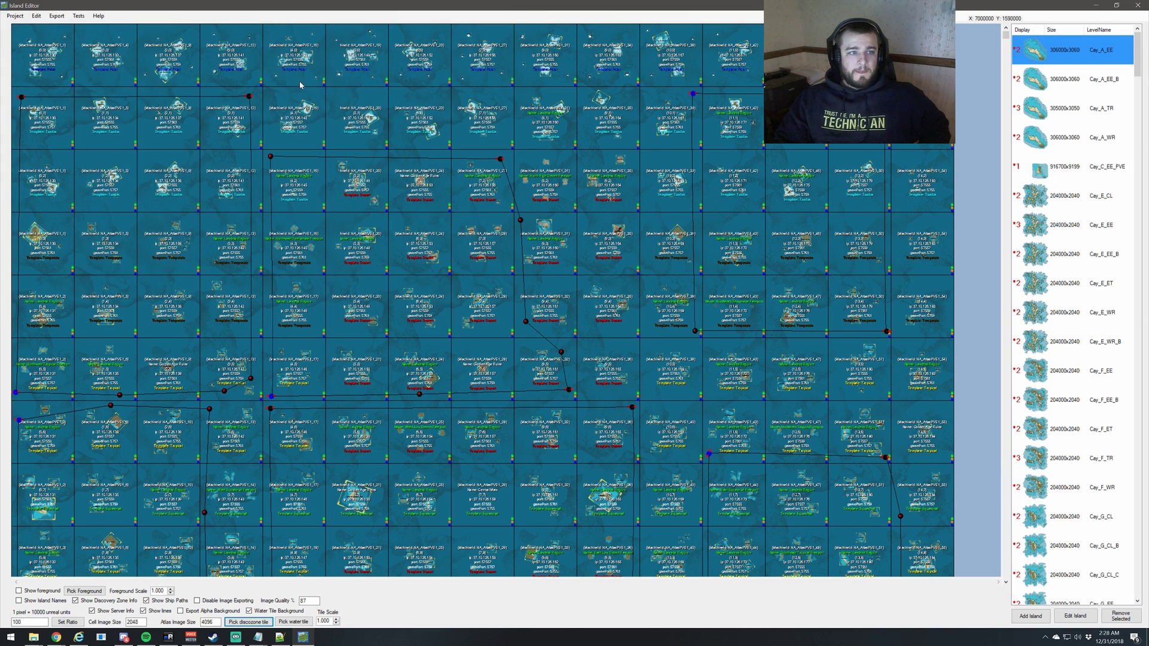
- Inspect the loaded project's settings and close them without applying any edits
{"action": "left_click", "coordinate": [15, 16]}
{"action": "left_click", "coordinate": [24, 46]}
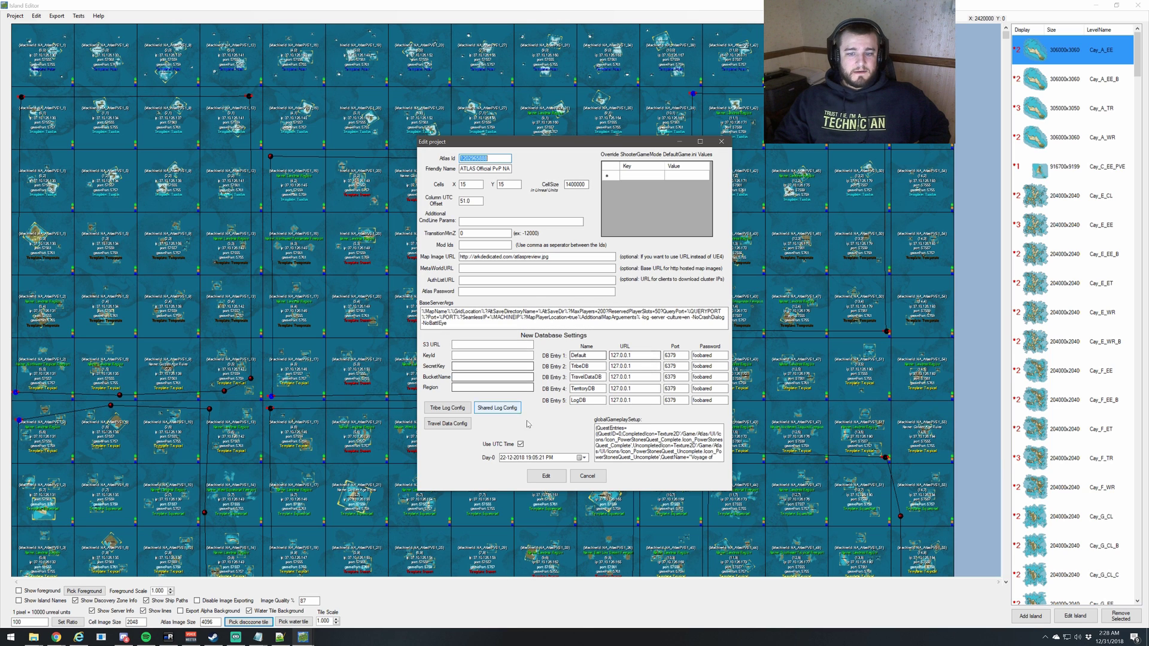
{"action": "left_click", "coordinate": [587, 476]}
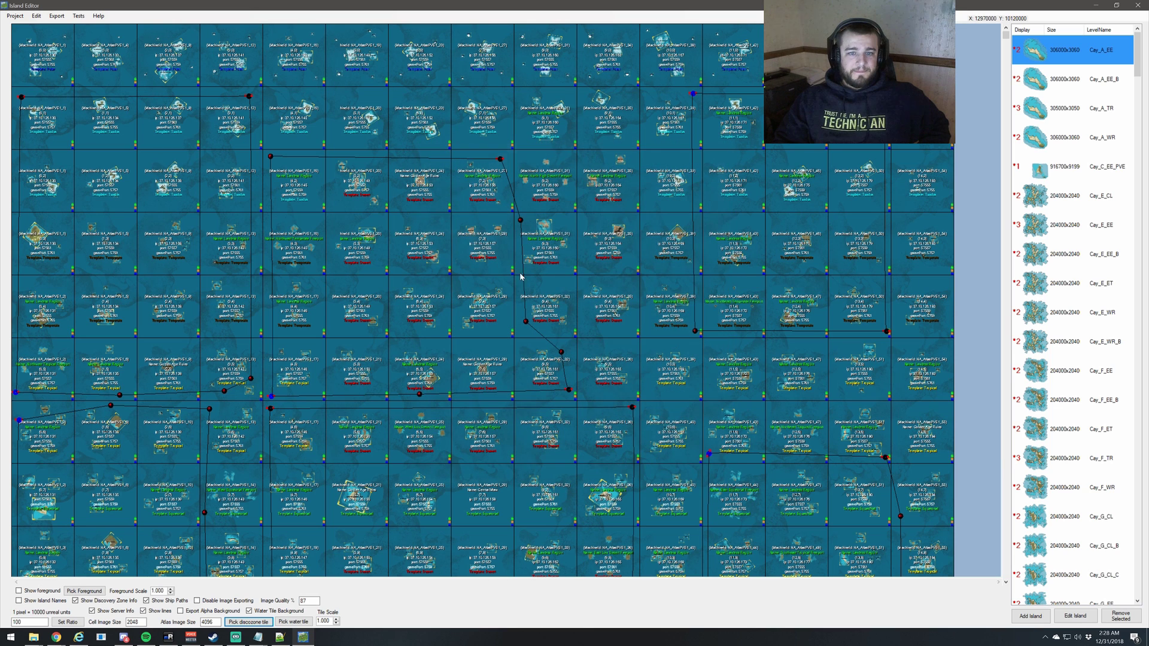
- Review the project's spawner templates and close the list without saving
{"action": "left_click", "coordinate": [37, 16]}
{"action": "left_click", "coordinate": [43, 26]}
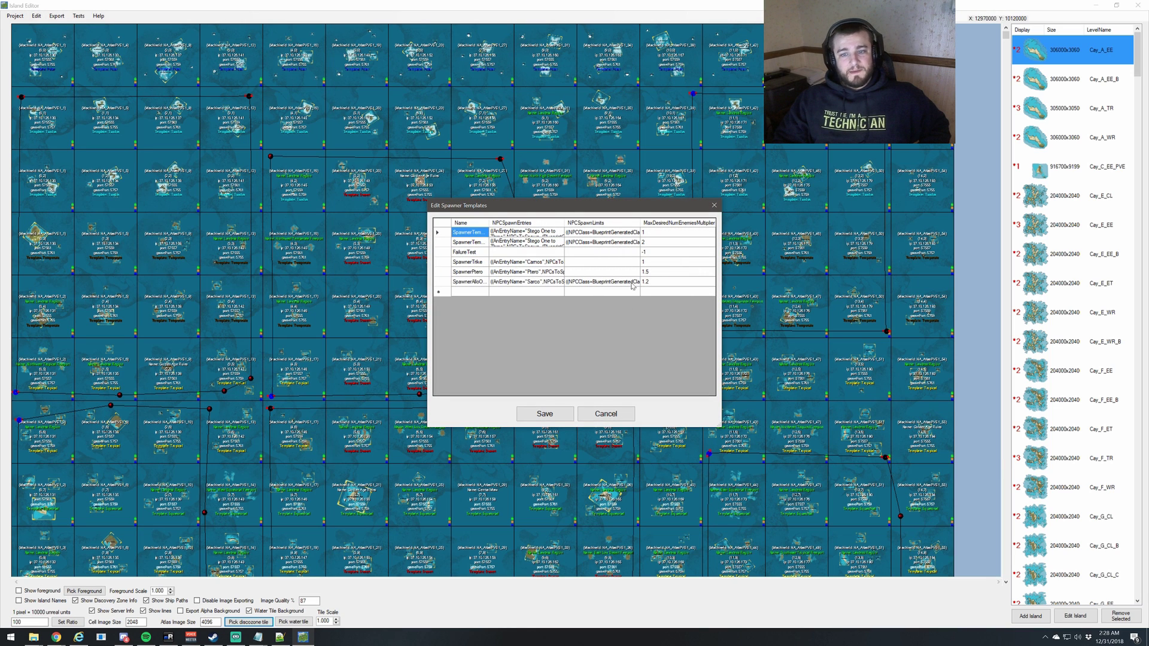
{"action": "left_click", "coordinate": [628, 410]}
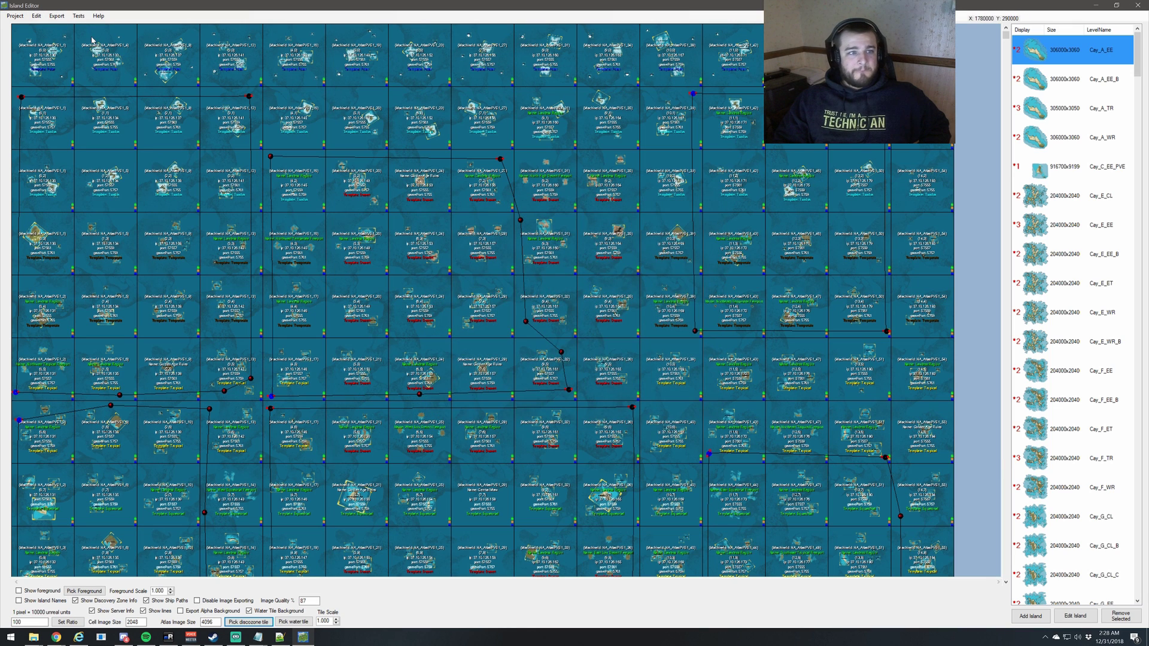
- Review the project's discovery zones and close the list without saving
{"action": "left_click", "coordinate": [36, 16]}
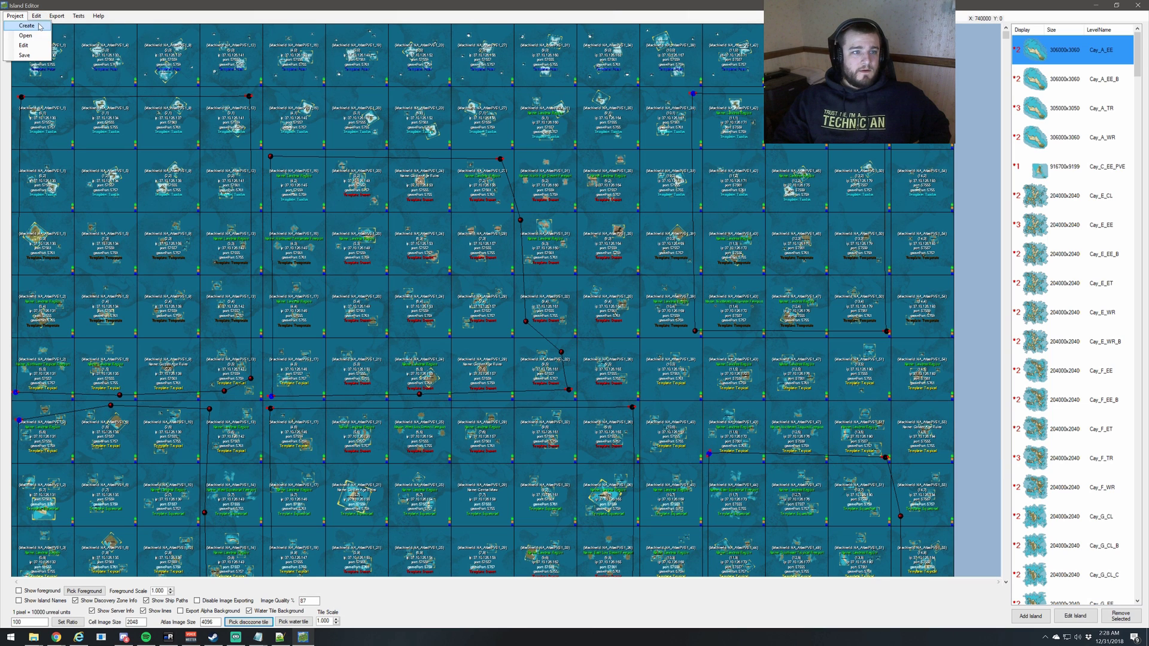
{"action": "left_click", "coordinate": [81, 40]}
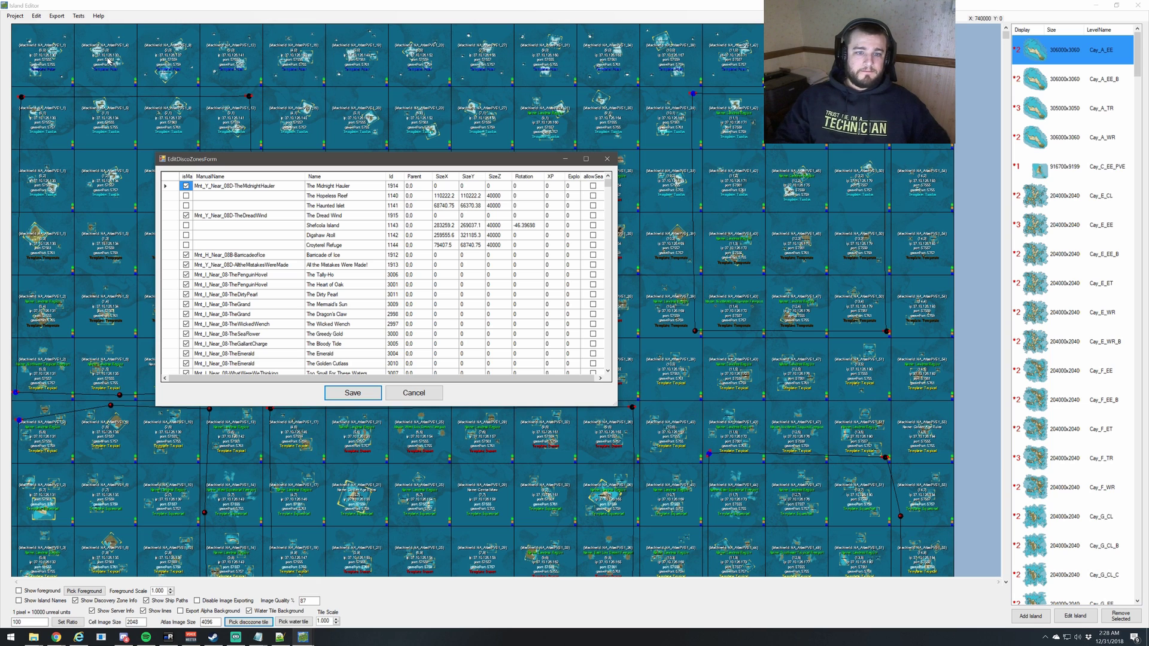
{"action": "scroll", "coordinate": [483, 340], "scroll_direction": "down", "scroll_amount": 10}
{"action": "scroll", "coordinate": [484, 339], "scroll_direction": "down", "scroll_amount": 10}
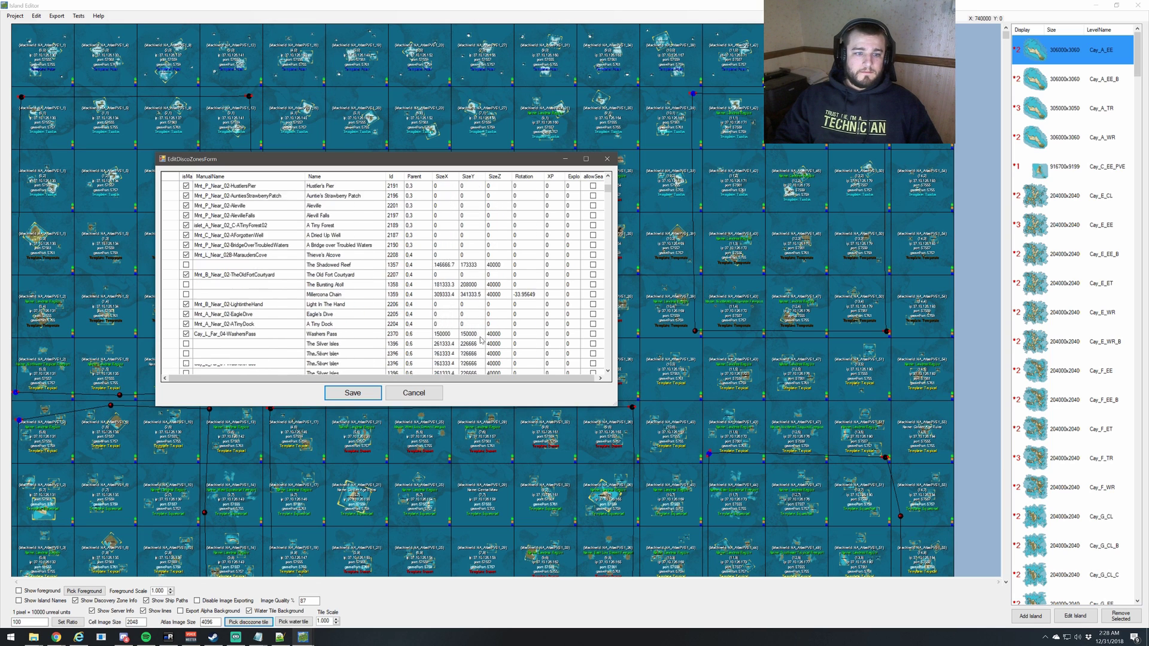
{"action": "left_click", "coordinate": [607, 159]}
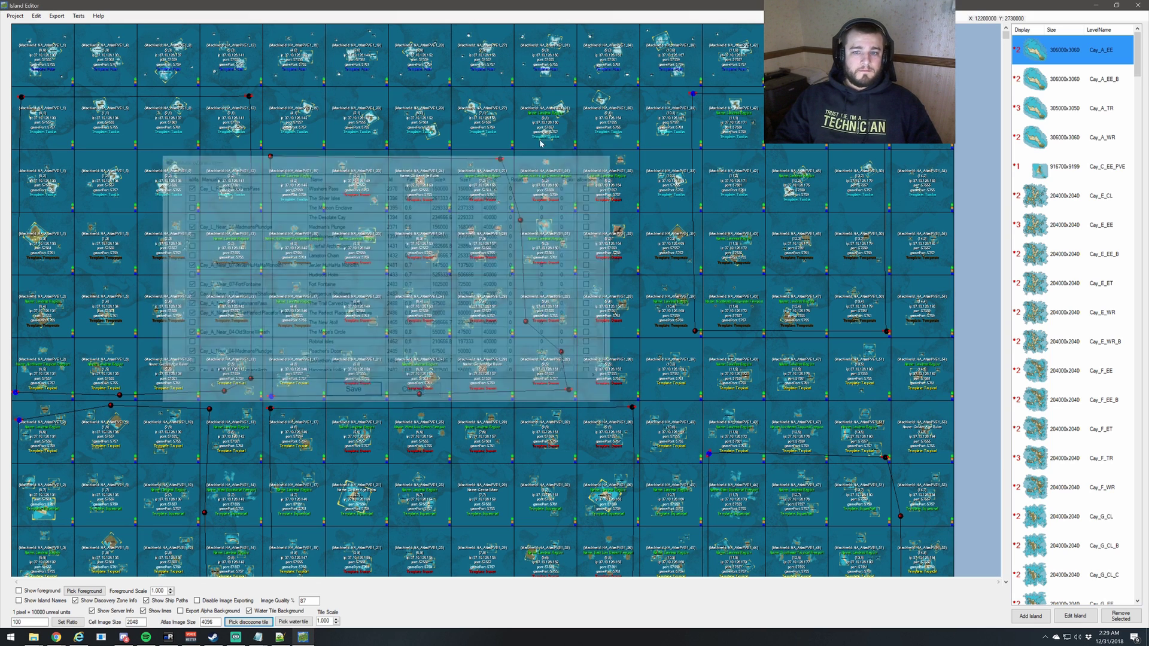
- Look at the project's spawn regions and close them without making changes
{"action": "left_click", "coordinate": [37, 16]}
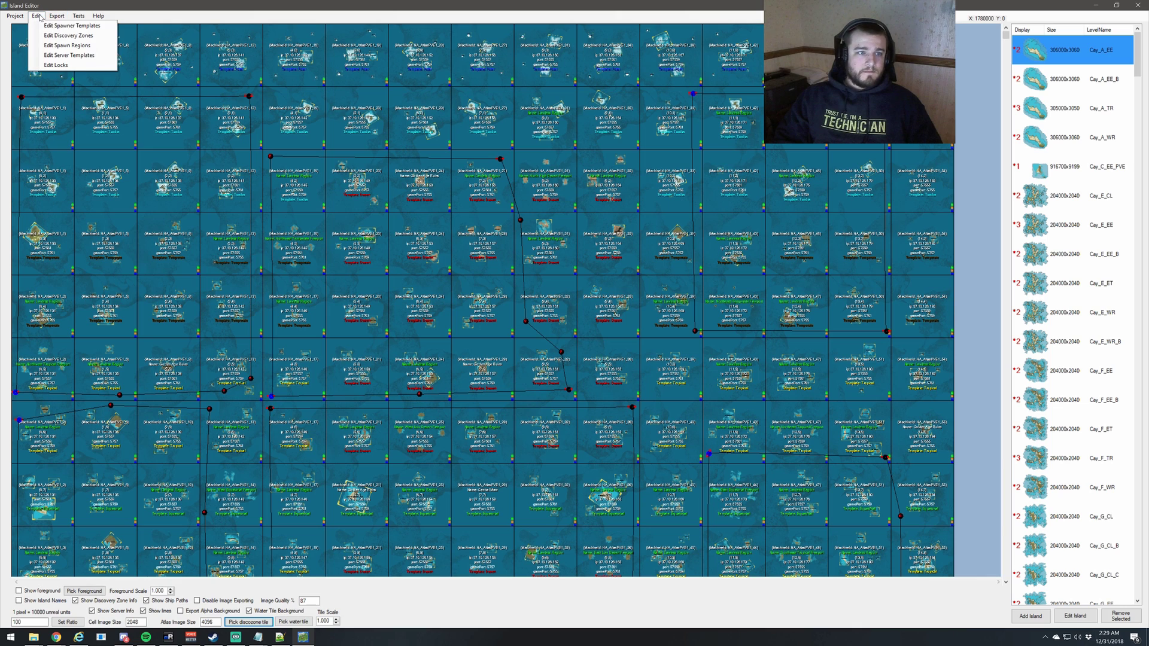
{"action": "left_click", "coordinate": [66, 46]}
{"action": "mouse_move", "coordinate": [174, 62]}
{"action": "left_mouse_down"}
{"action": "mouse_move", "coordinate": [189, 181]}
{"action": "mouse_move", "coordinate": [175, 71]}
{"action": "left_mouse_up"}
{"action": "left_click", "coordinate": [173, 19]}
- Inspect the Tundra server template's settings, cancel without saving and close the server template list
{"action": "left_click", "coordinate": [37, 15]}
{"action": "left_click", "coordinate": [72, 55]}
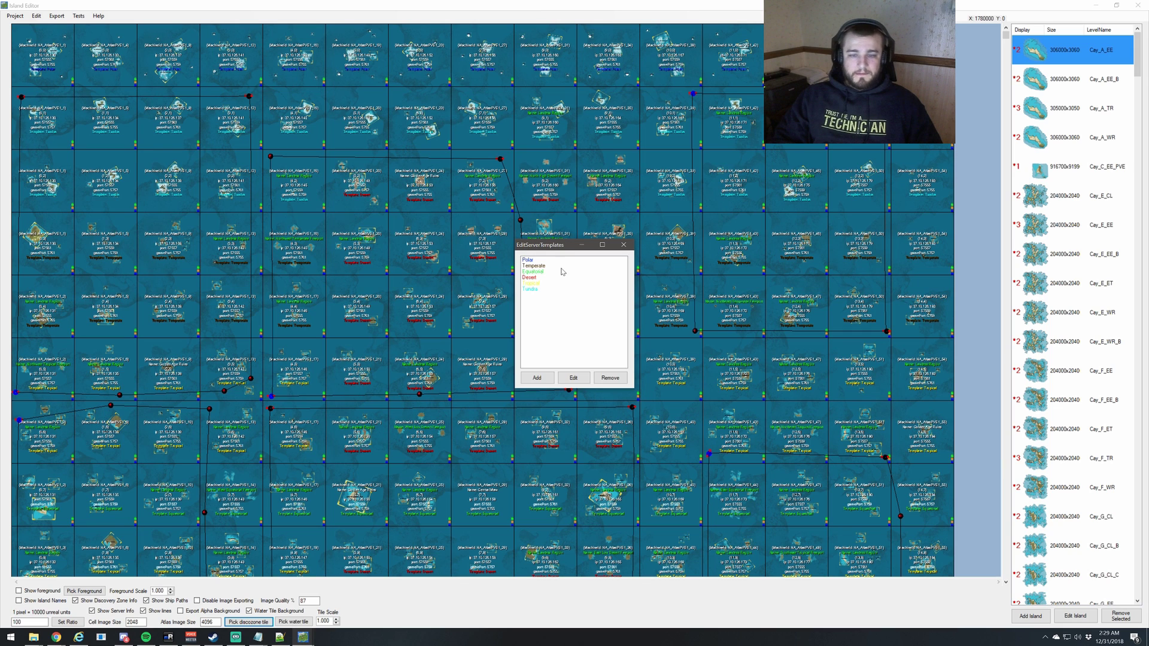
{"action": "left_click_drag", "start_coordinate": [545, 261], "coordinate": [555, 289]}
{"action": "left_click", "coordinate": [573, 378]}
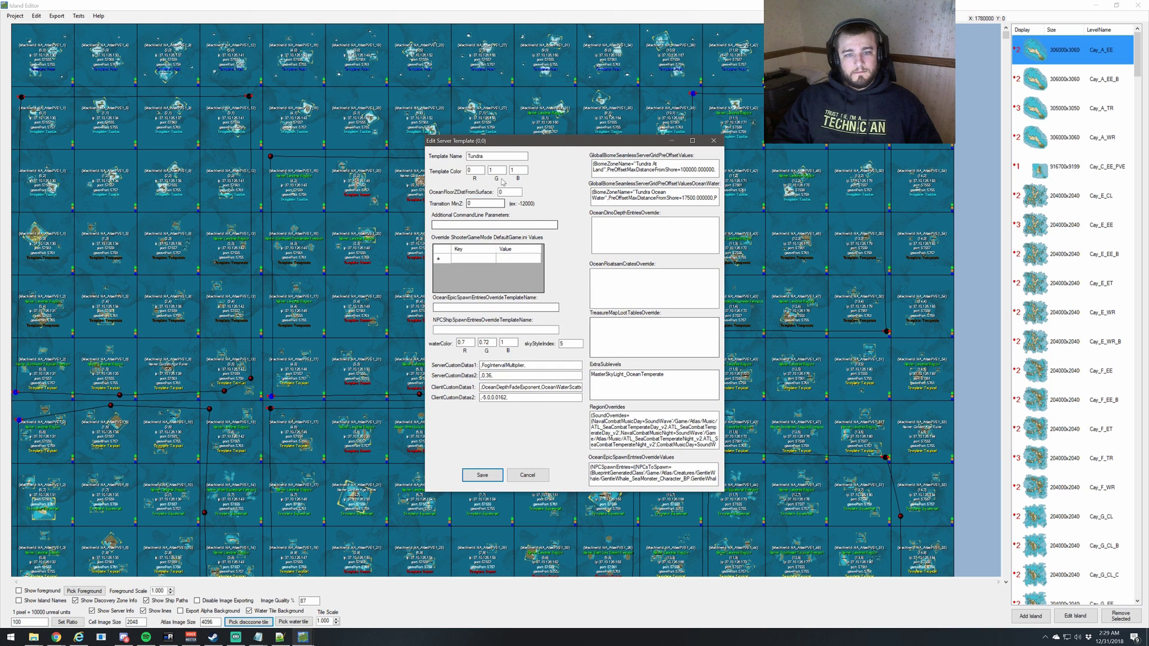
{"action": "left_click", "coordinate": [528, 475]}
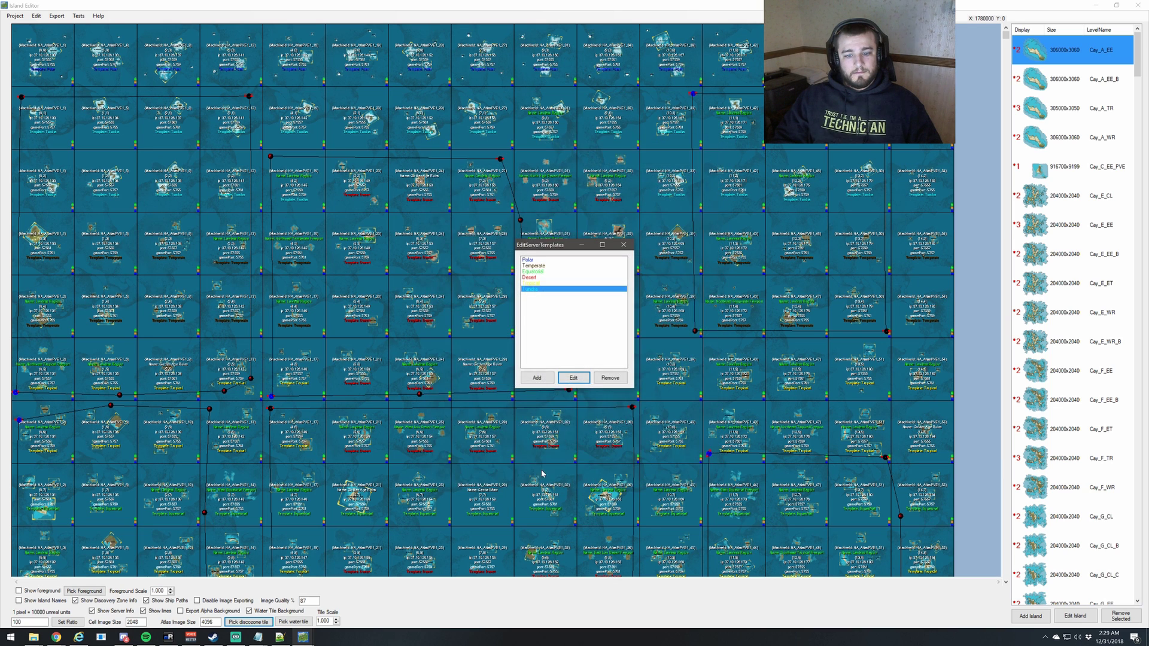
{"action": "left_click", "coordinate": [624, 245]}
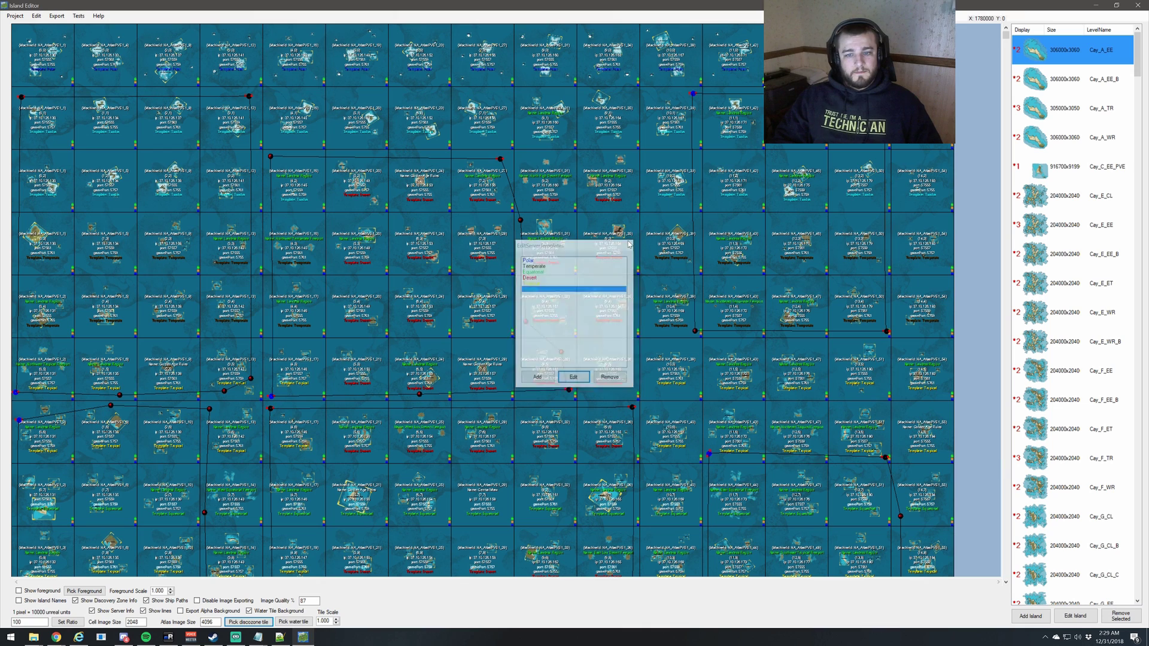
- Lock all discovery zones and ship paths on the map
{"action": "left_click", "coordinate": [53, 16]}
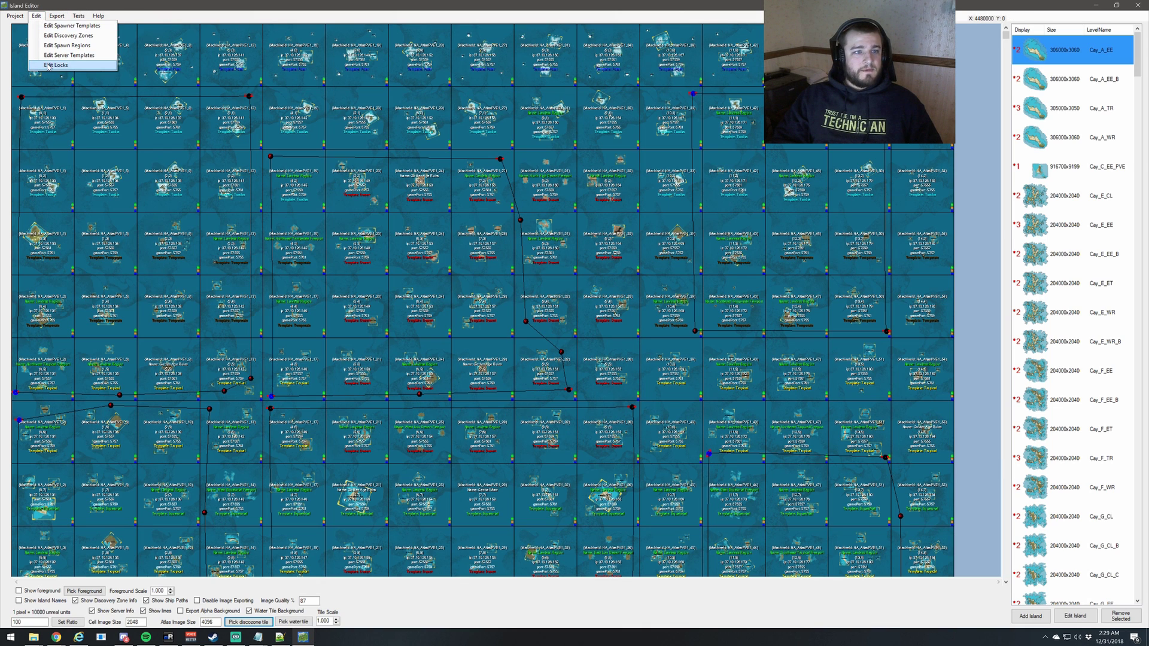
{"action": "left_click", "coordinate": [76, 67]}
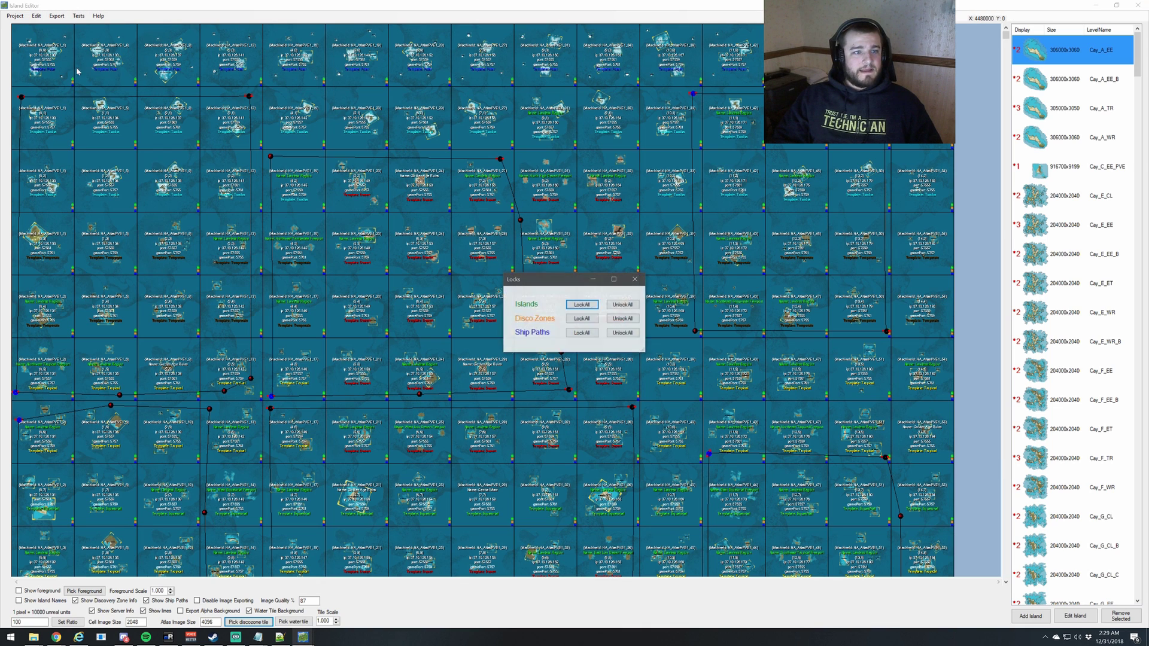
{"action": "left_click", "coordinate": [586, 321]}
{"action": "left_click", "coordinate": [589, 334]}
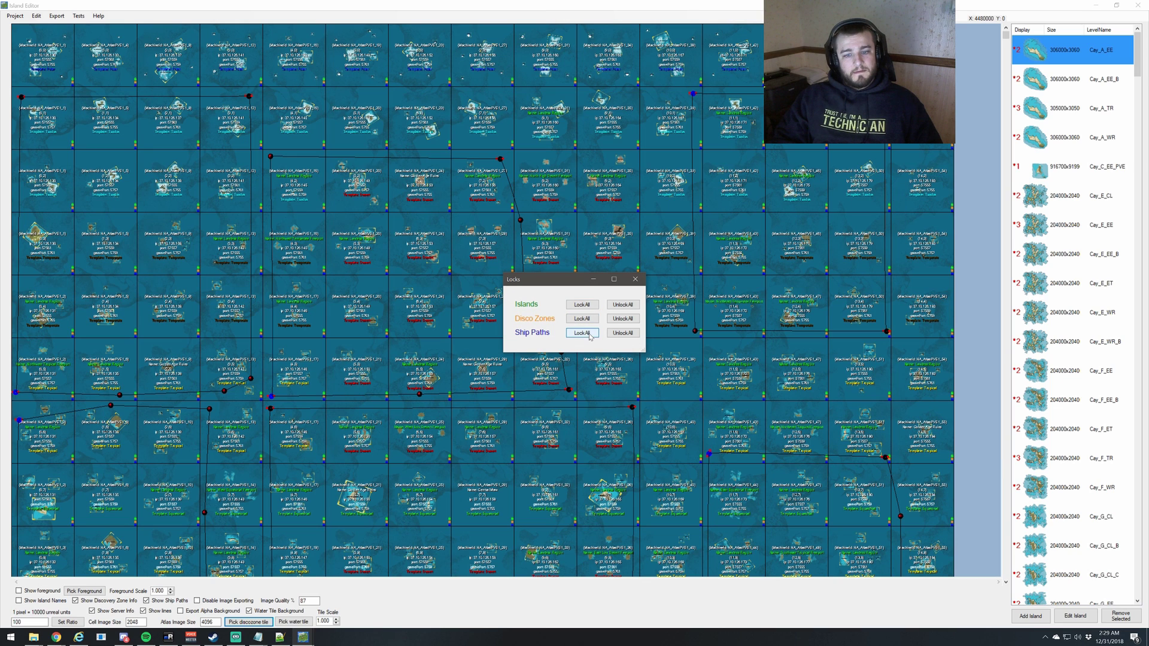
{"action": "left_click", "coordinate": [624, 304]}
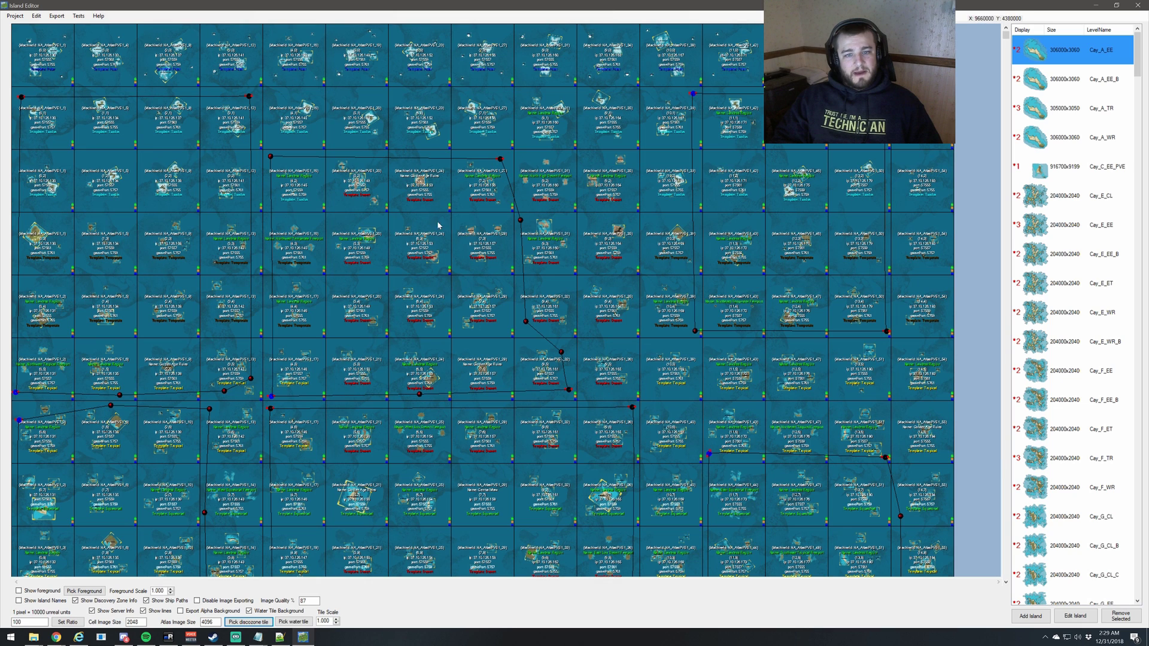
- Unlock all islands, discovery zones and ship paths on the map, and close the lock settings
{"action": "left_click", "coordinate": [35, 16]}
{"action": "left_click", "coordinate": [57, 64]}
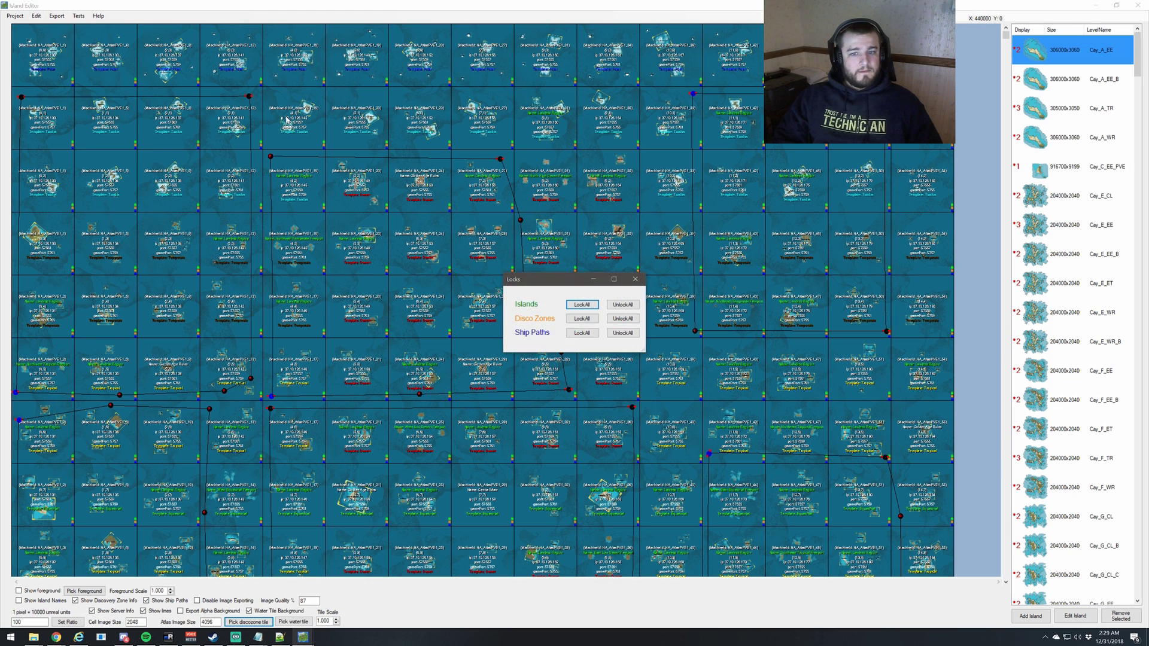
{"action": "left_click", "coordinate": [623, 305]}
{"action": "left_click", "coordinate": [622, 319]}
{"action": "left_click", "coordinate": [622, 333]}
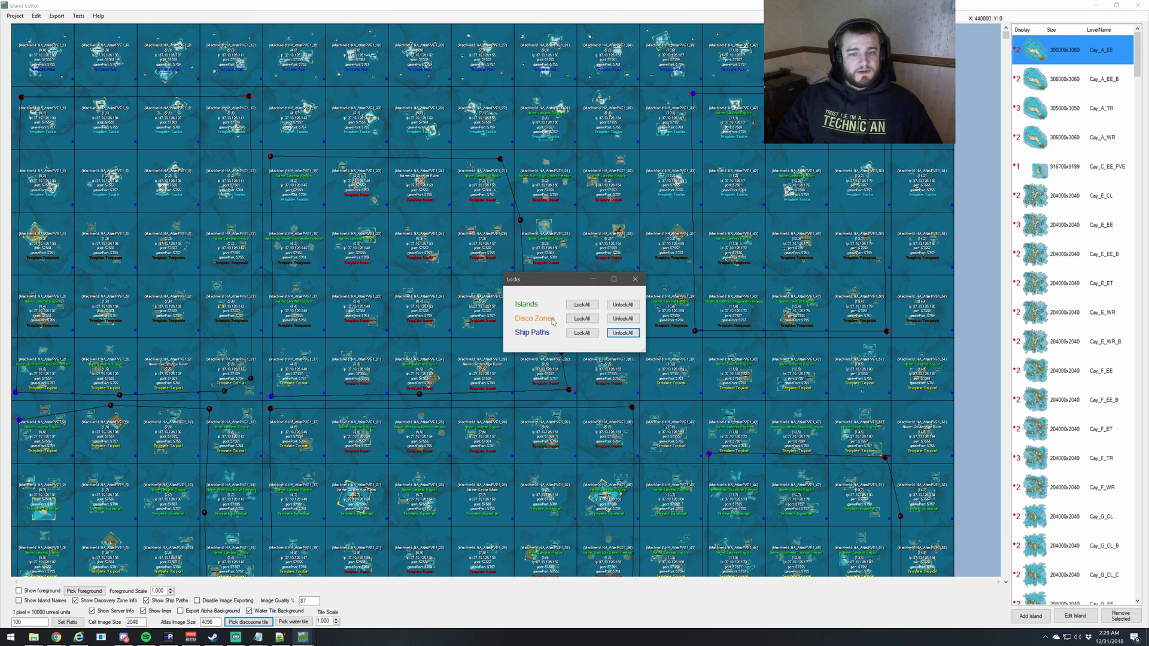
{"action": "left_click", "coordinate": [635, 279]}
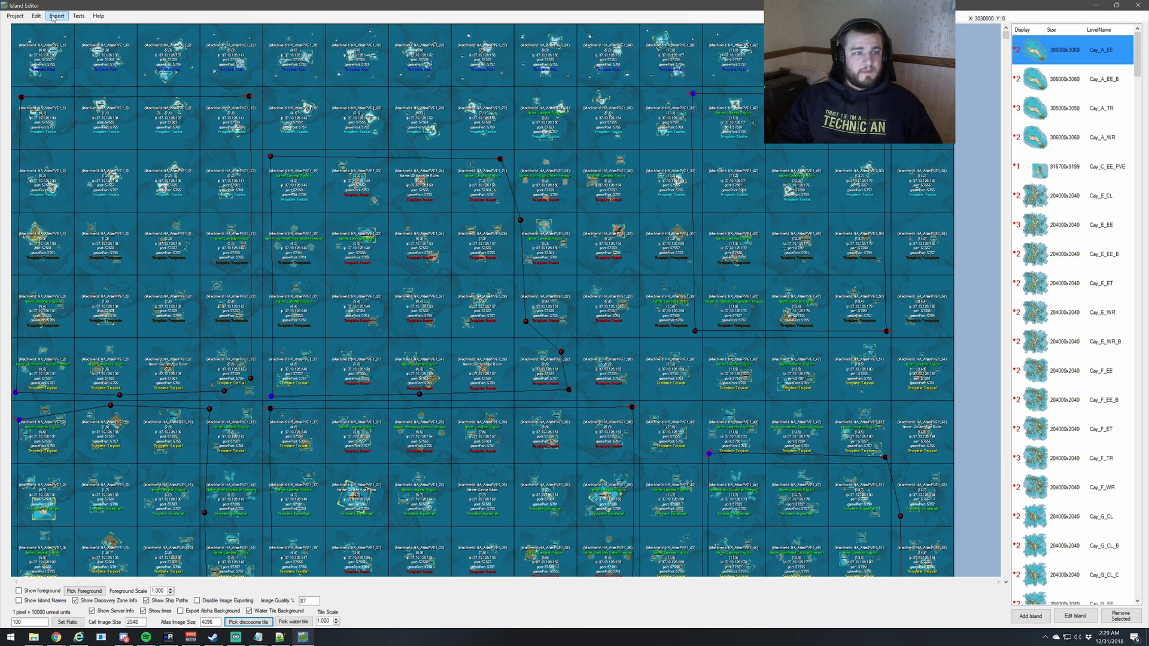
- Look over the available export options and the editor's list of controls, and close the list
{"action": "left_click", "coordinate": [53, 18]}
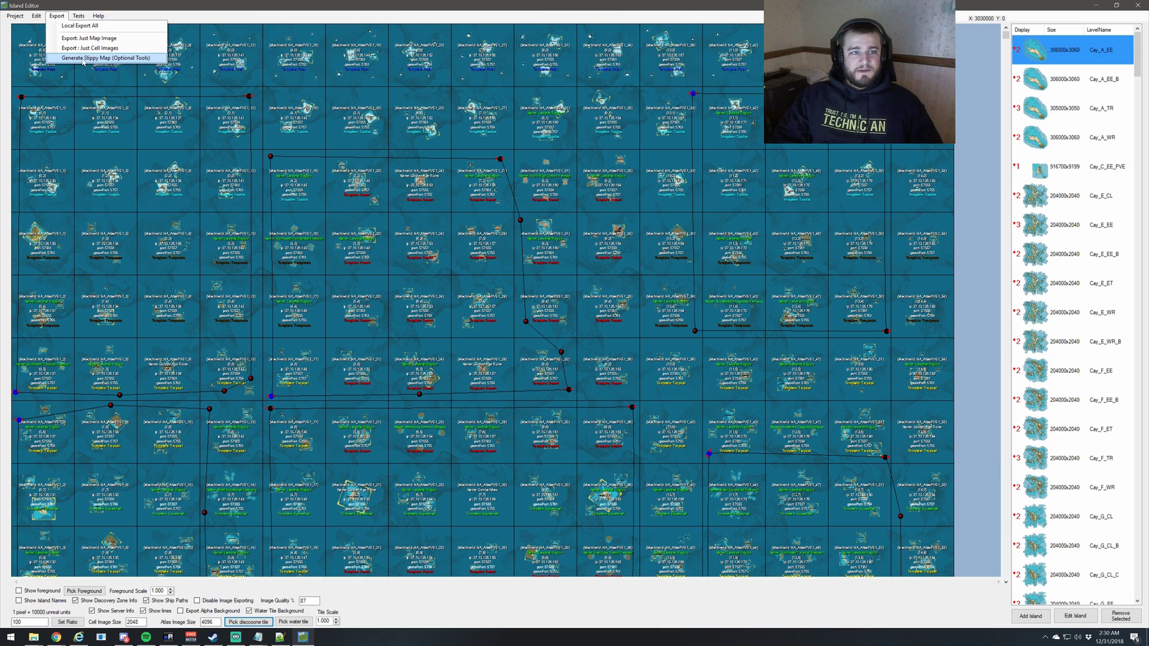
{"action": "mouse_move", "coordinate": [78, 16]}
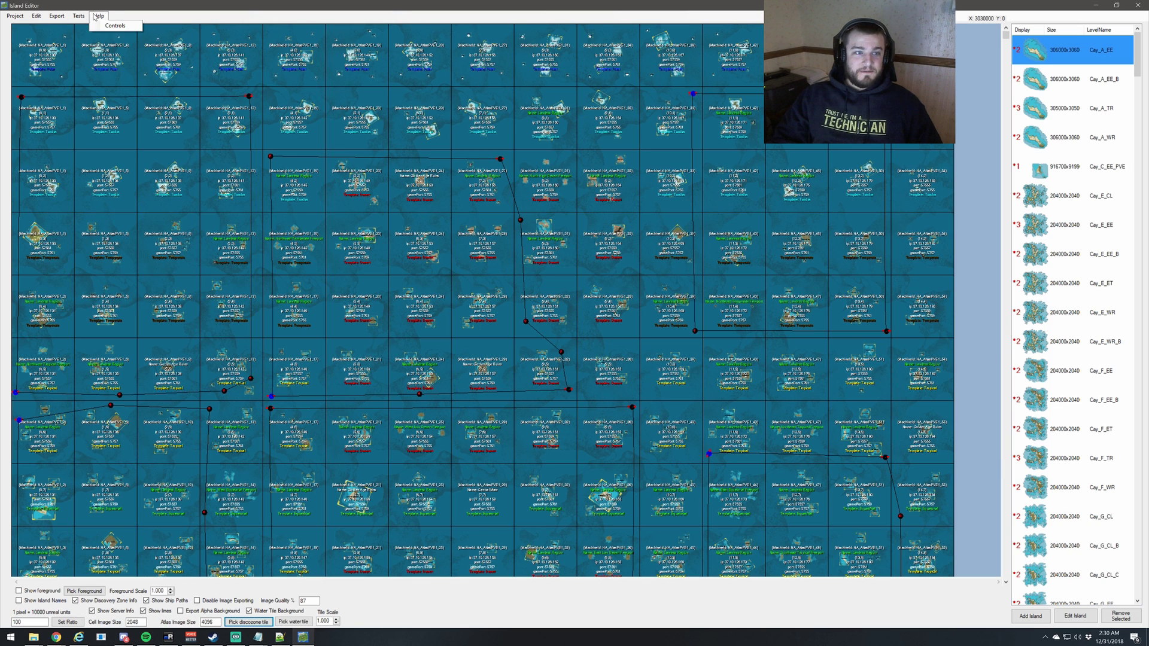
{"action": "left_click", "coordinate": [106, 27]}
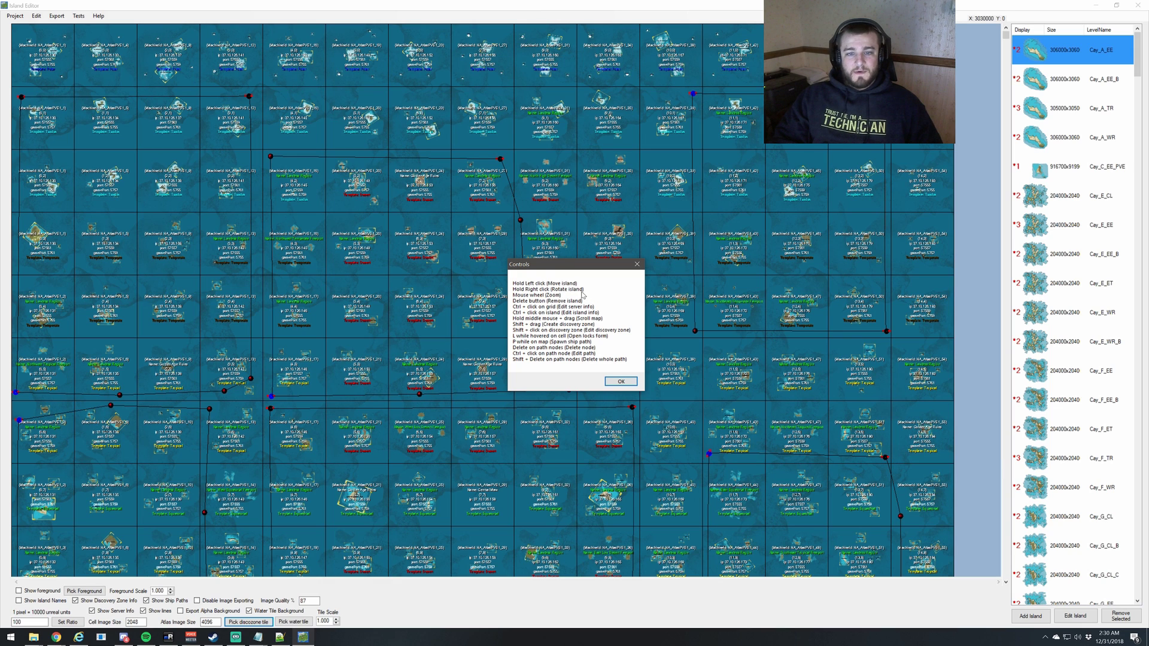
{"action": "left_click_drag", "start_coordinate": [520, 262], "coordinate": [577, 264]}
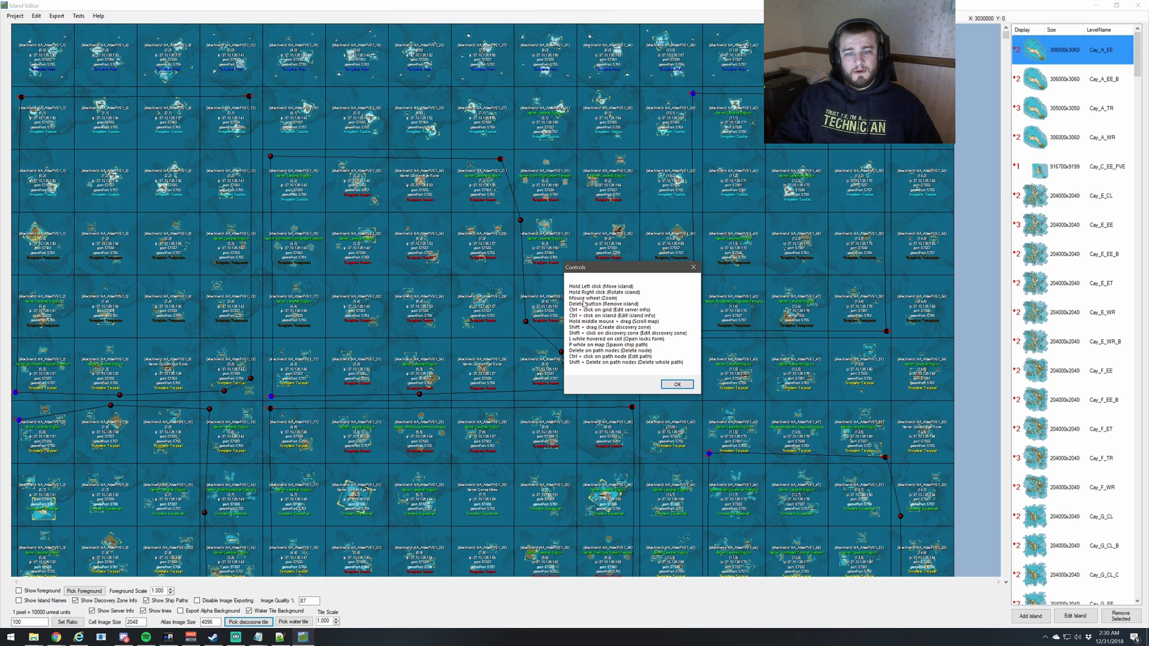
{"action": "left_click", "coordinate": [678, 385]}
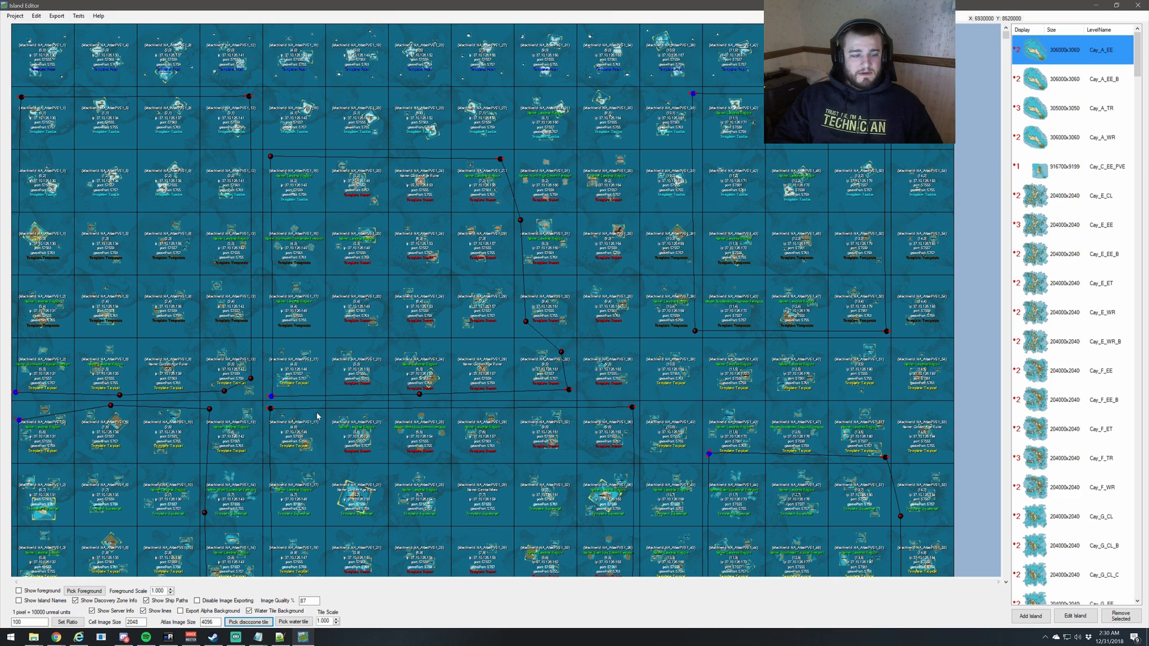
- Set the map's display ratio to 3000 unreal units per pixel
{"action": "scroll", "coordinate": [240, 428], "scroll_direction": "up", "scroll_amount": 2}
{"action": "scroll", "coordinate": [60, 570], "scroll_direction": "down", "scroll_amount": 2}
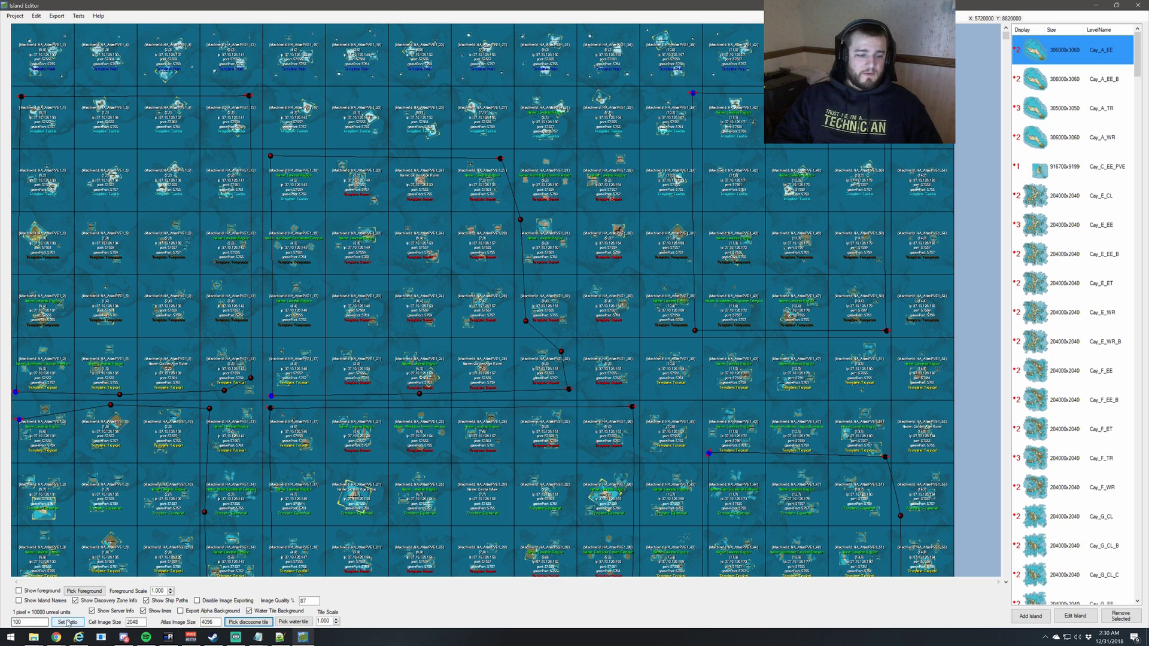
{"action": "double_click", "coordinate": [18, 623]}
{"action": "type", "text": "3000"}
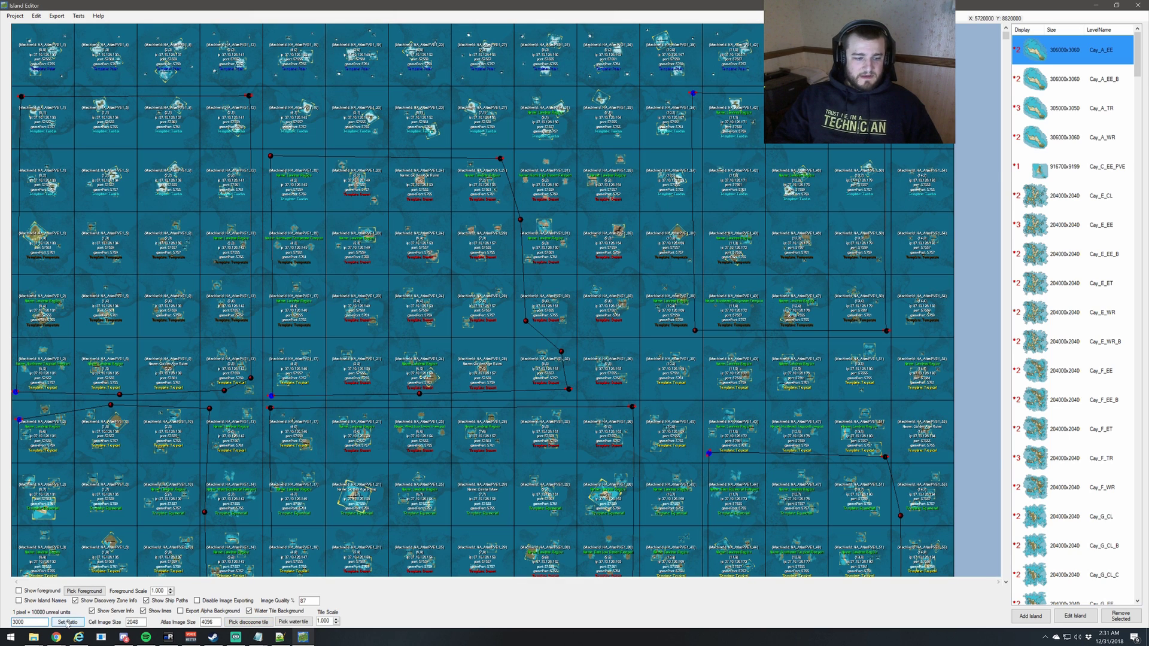
{"action": "left_click", "coordinate": [68, 622]}
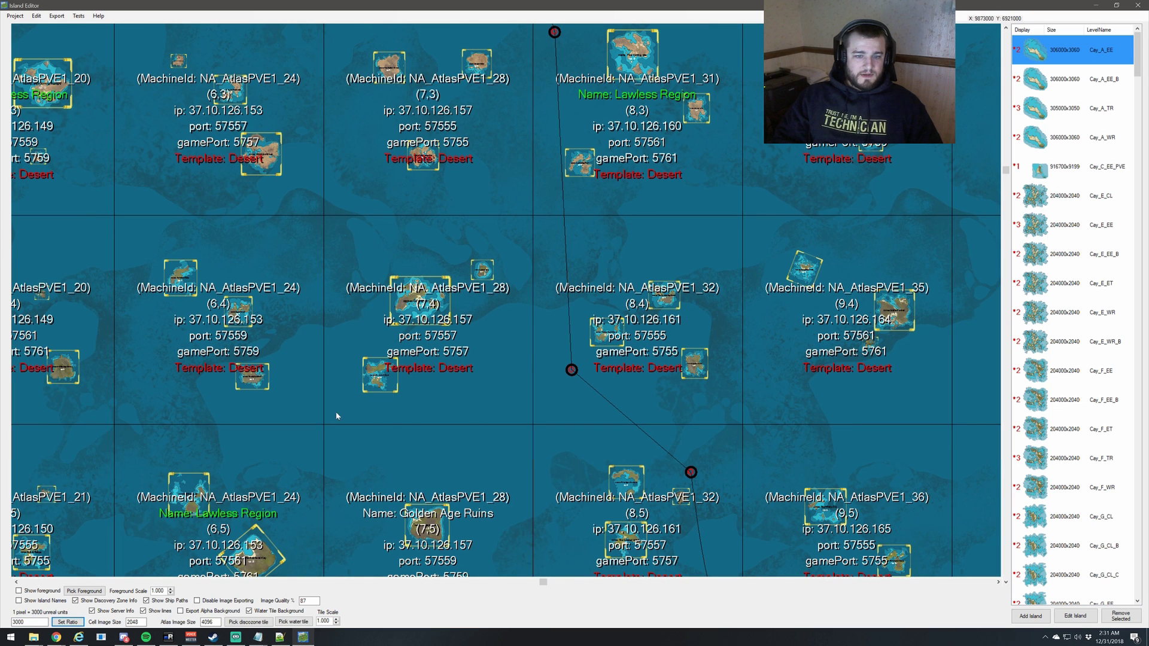
- Set the map's display ratio to 4000 unreal units per pixel
{"action": "left_click", "coordinate": [33, 622]}
{"action": "key", "text": "ctrl+a"}
{"action": "type", "text": "40"}
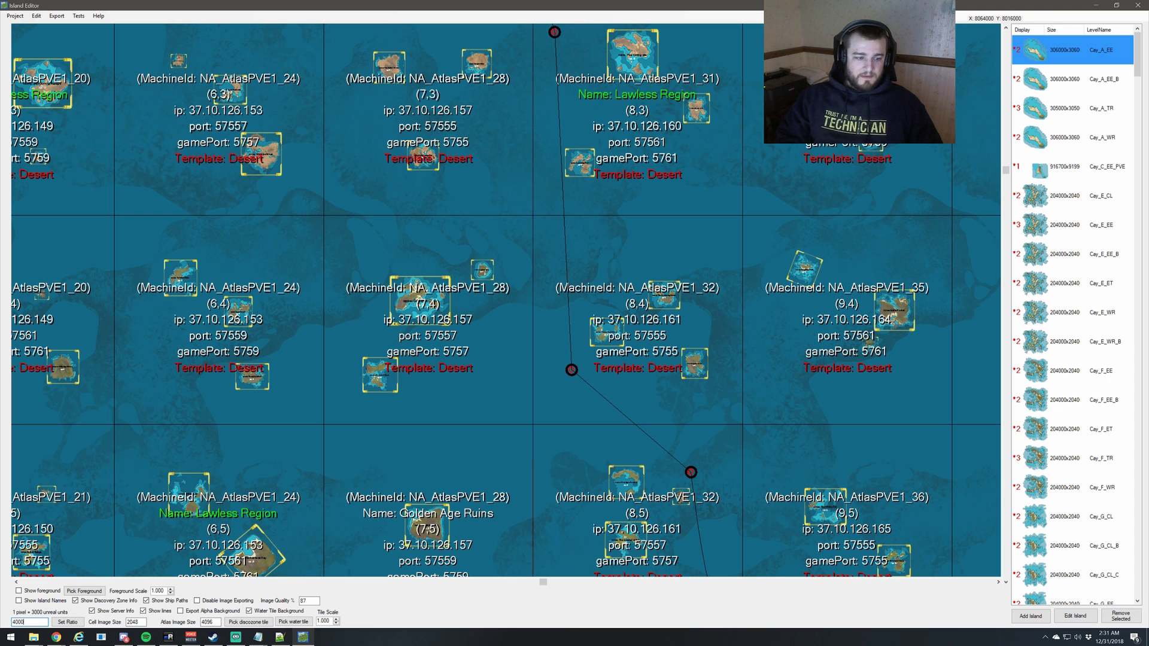
{"action": "left_click", "coordinate": [67, 622]}
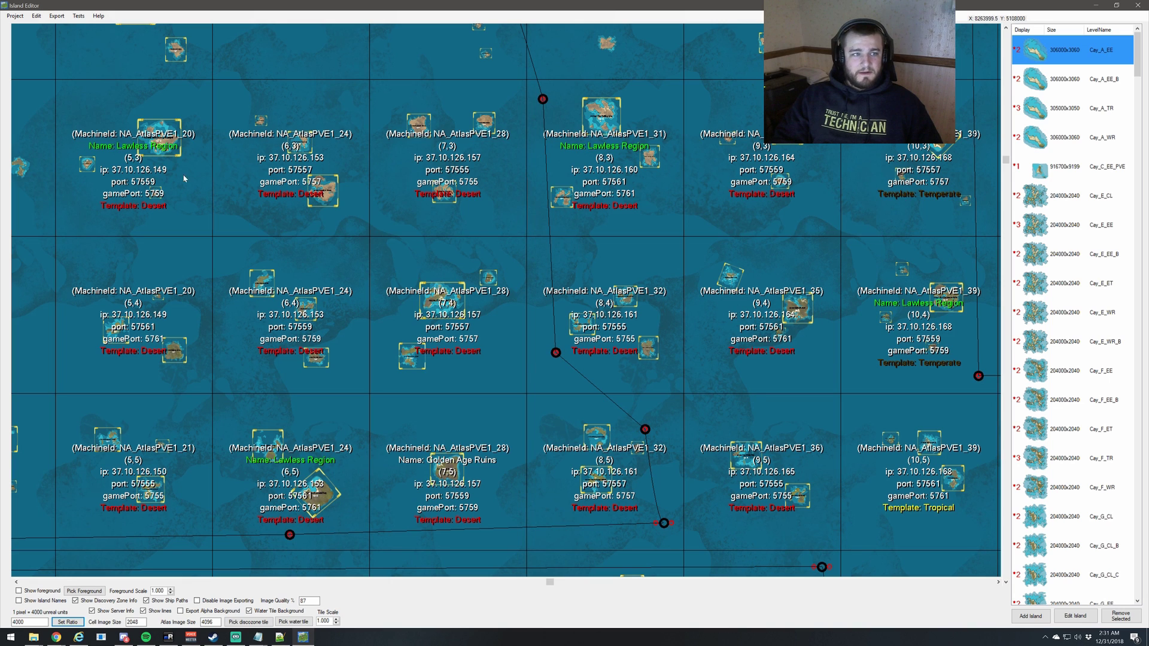
- Bring up the controls reference again, read through the map editing shortcuts and close it
{"action": "left_click", "coordinate": [41, 17]}
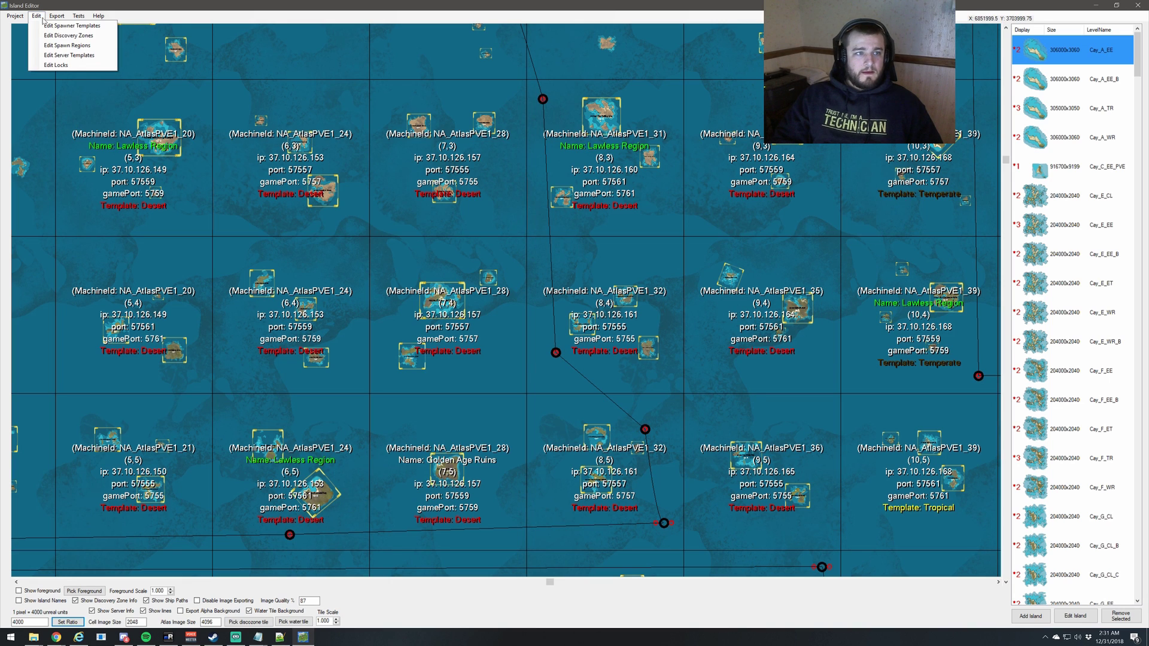
{"action": "left_click", "coordinate": [98, 15]}
{"action": "left_click", "coordinate": [114, 27]}
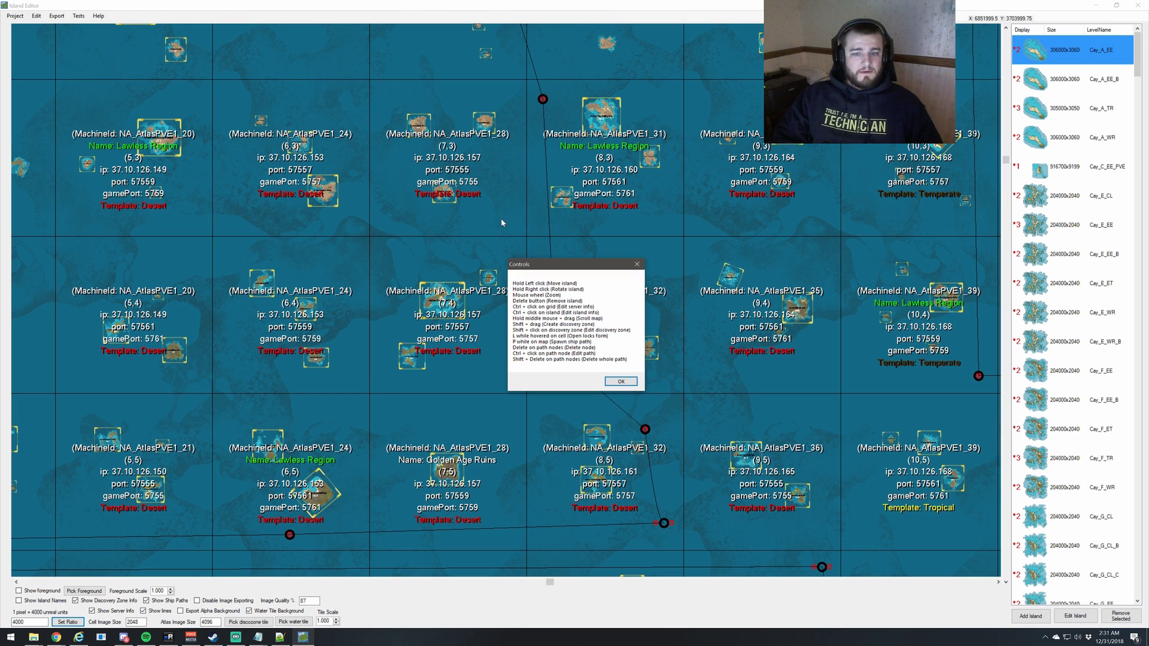
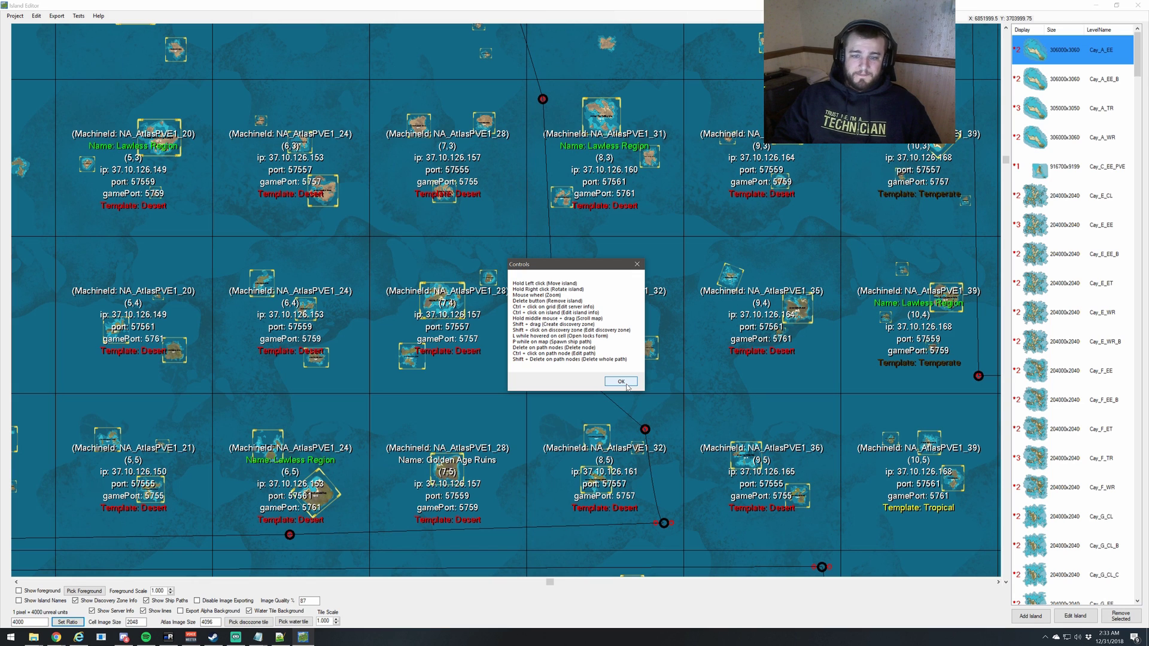
{"action": "left_click", "coordinate": [626, 386]}
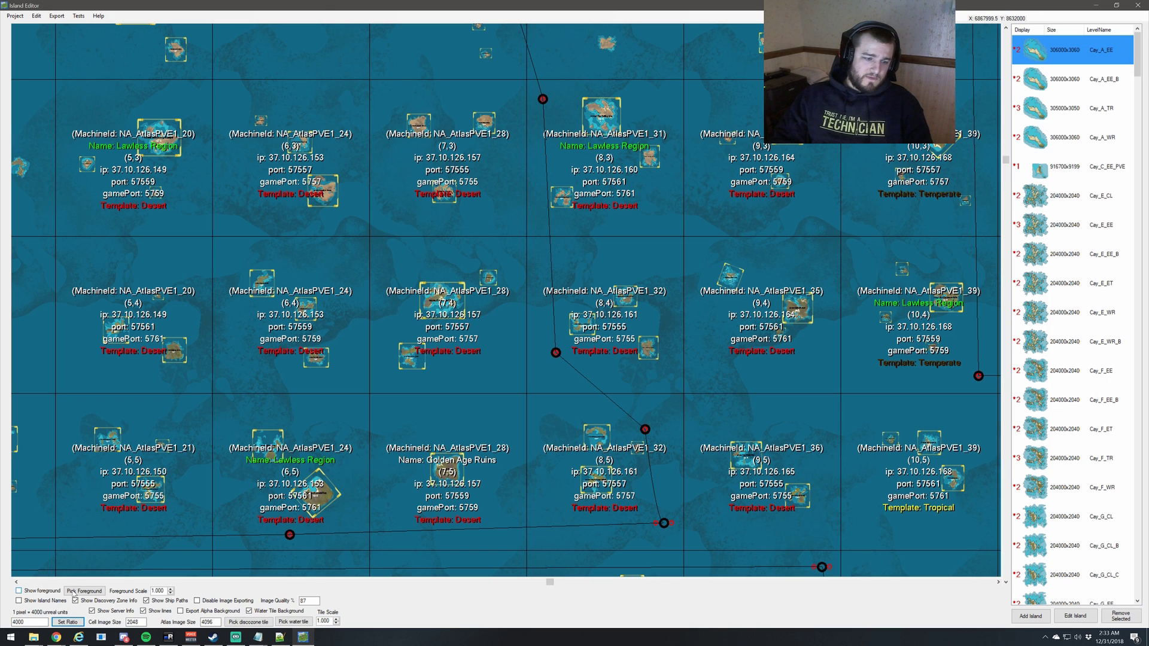
- Show the island names on the map and try toggling the discovery zone info
{"action": "left_click", "coordinate": [19, 601]}
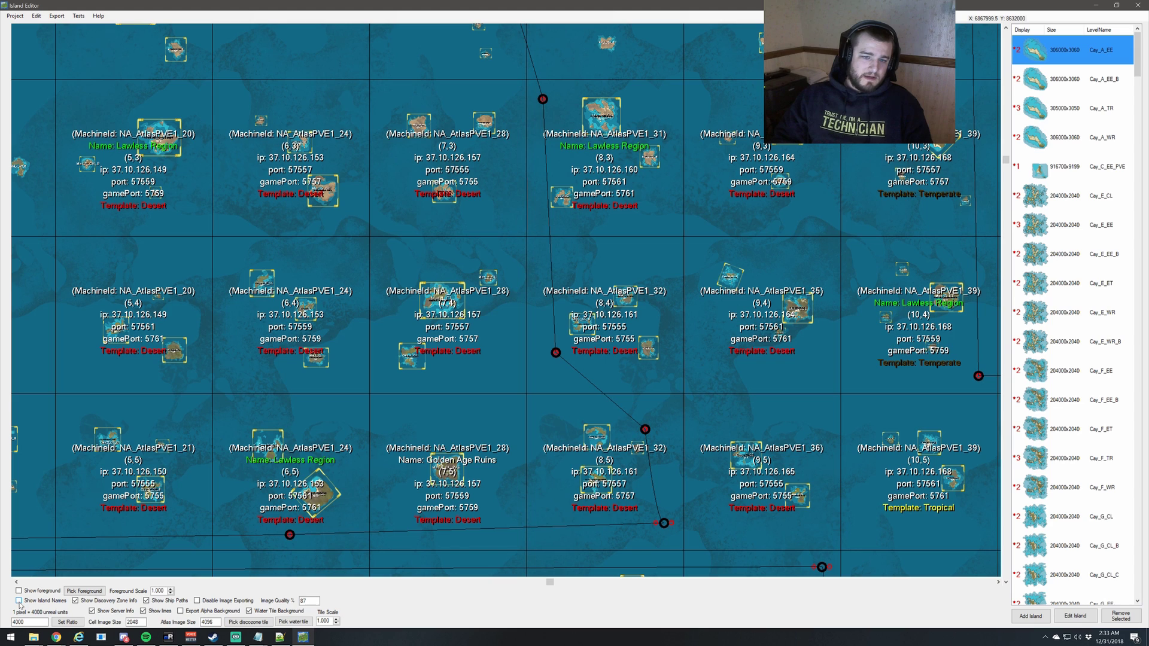
{"action": "scroll", "coordinate": [431, 300], "scroll_direction": "up", "scroll_amount": 3}
{"action": "scroll", "coordinate": [459, 302], "scroll_direction": "up", "scroll_amount": 3}
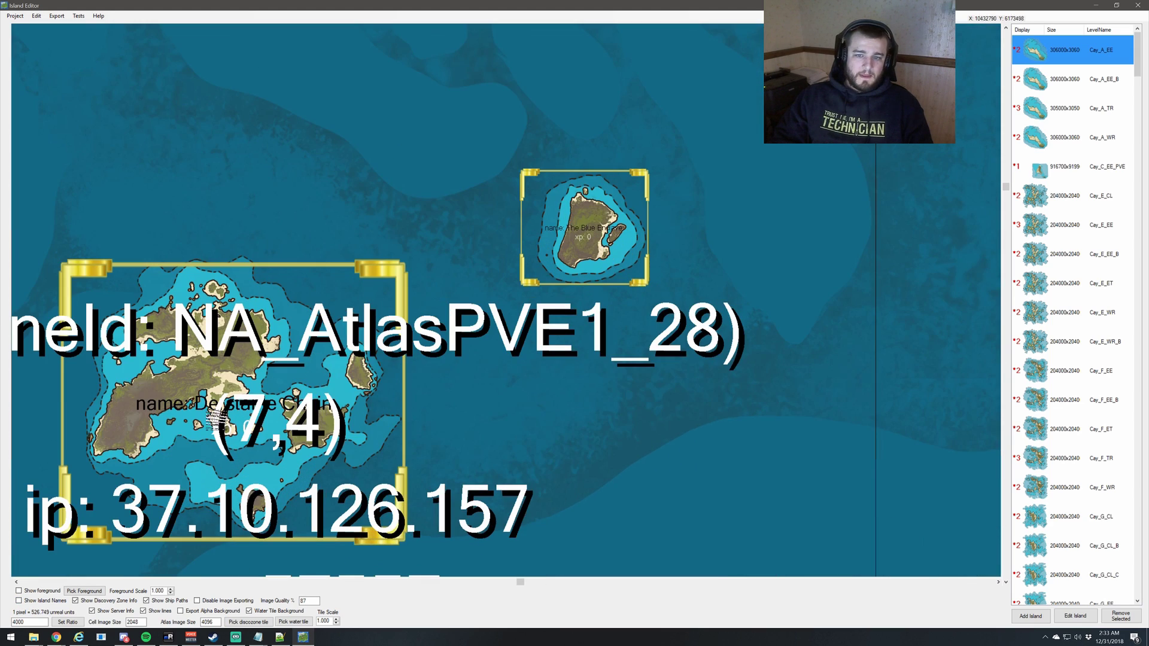
{"action": "left_click", "coordinate": [19, 601]}
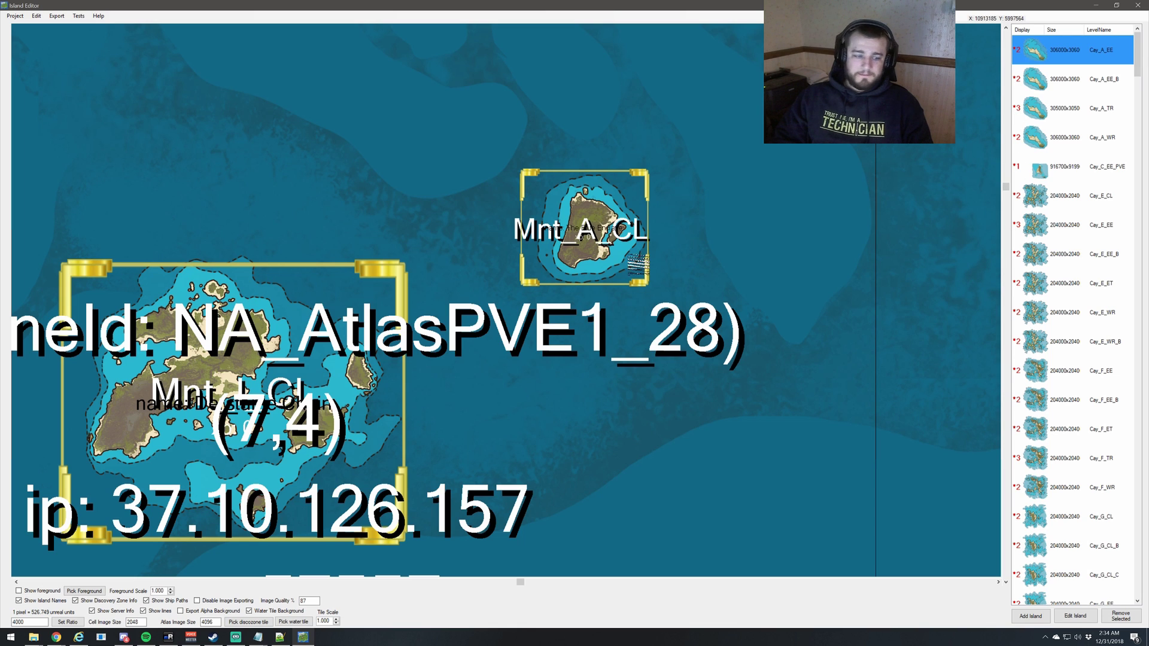
{"action": "left_click", "coordinate": [76, 601]}
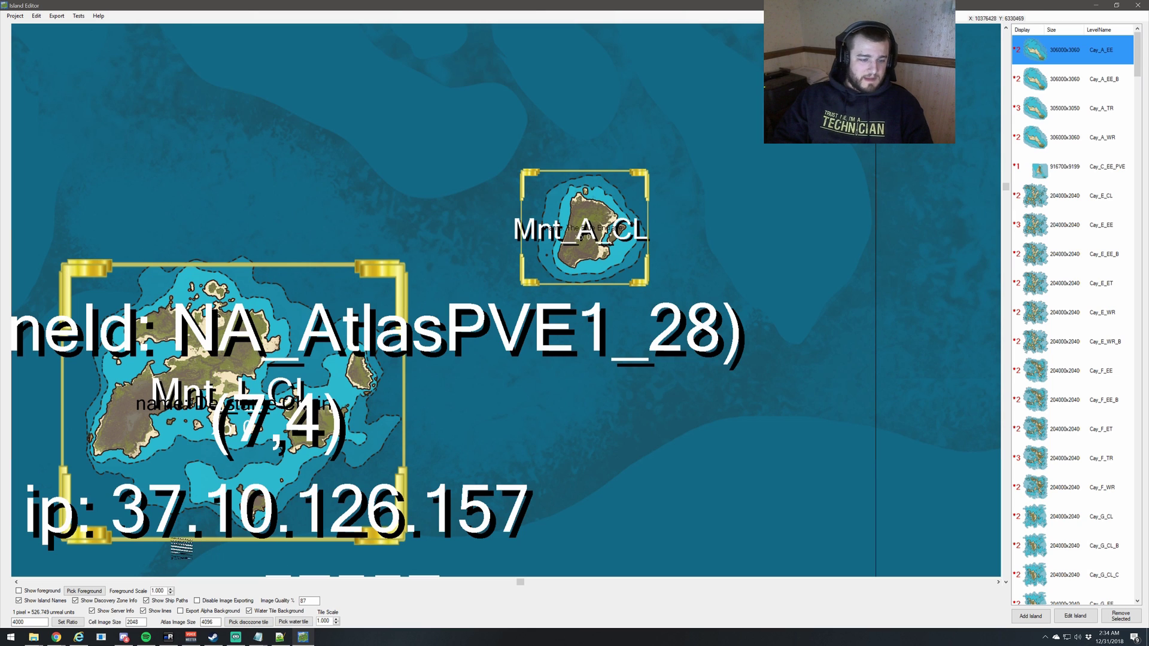
{"action": "scroll", "coordinate": [144, 616], "scroll_direction": "down", "scroll_amount": 5}
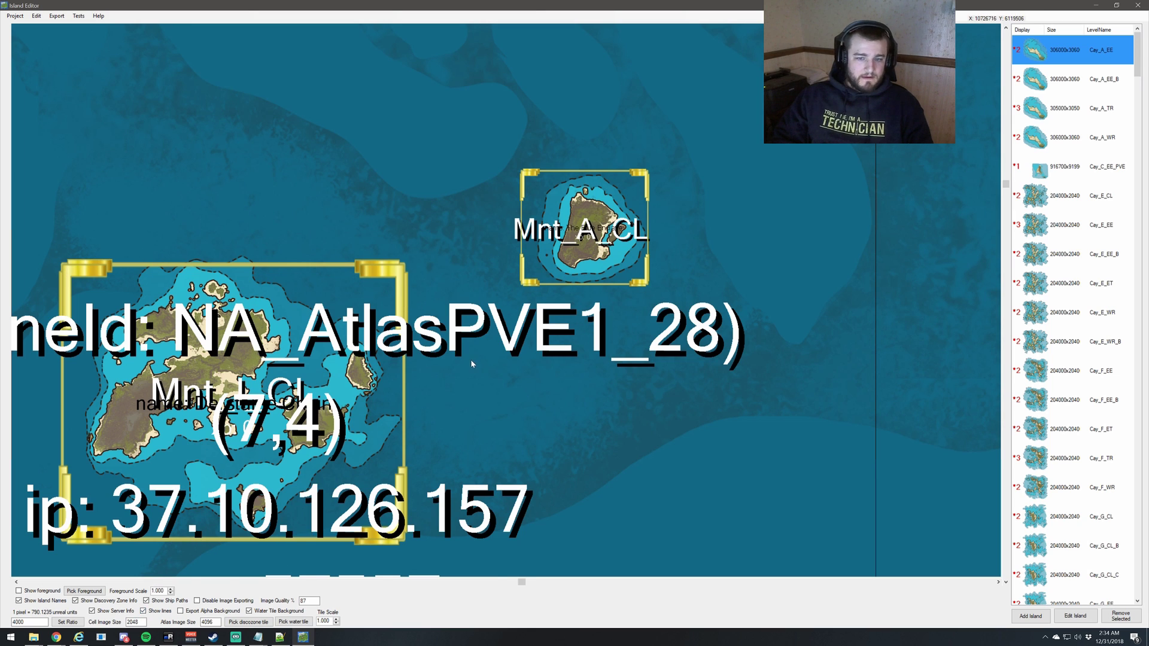
- Hide the grid lines between the server cells on the map and show them again
{"action": "scroll", "coordinate": [467, 371], "scroll_direction": "down", "scroll_amount": 1}
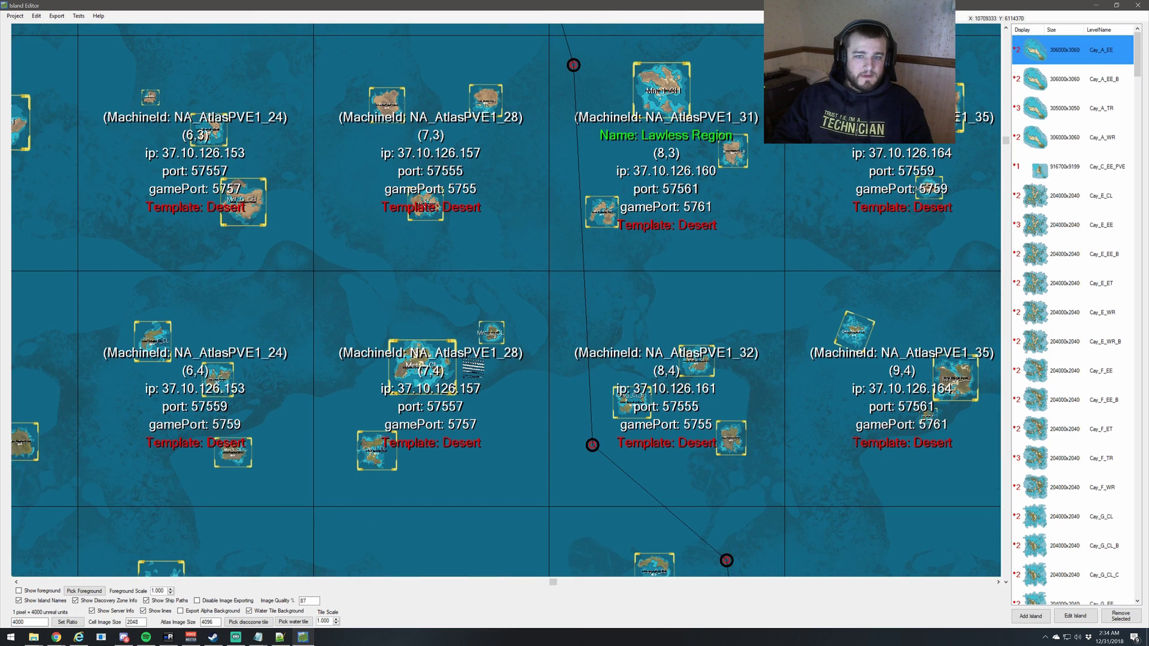
{"action": "scroll", "coordinate": [446, 380], "scroll_direction": "down", "scroll_amount": 1}
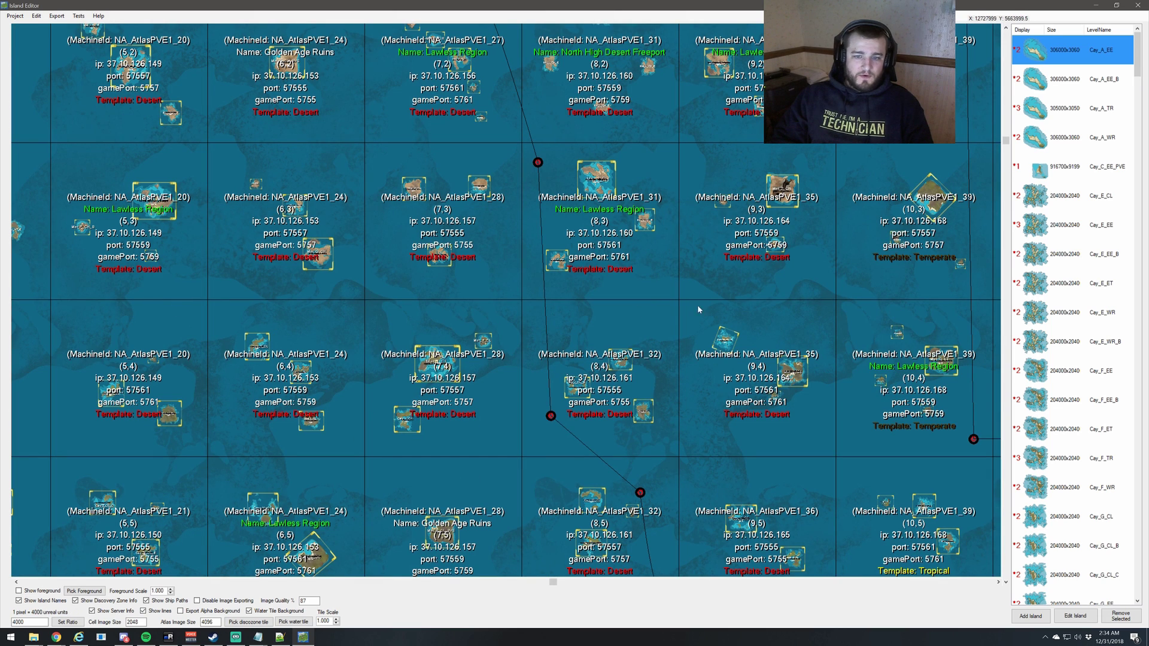
{"action": "left_click", "coordinate": [144, 611]}
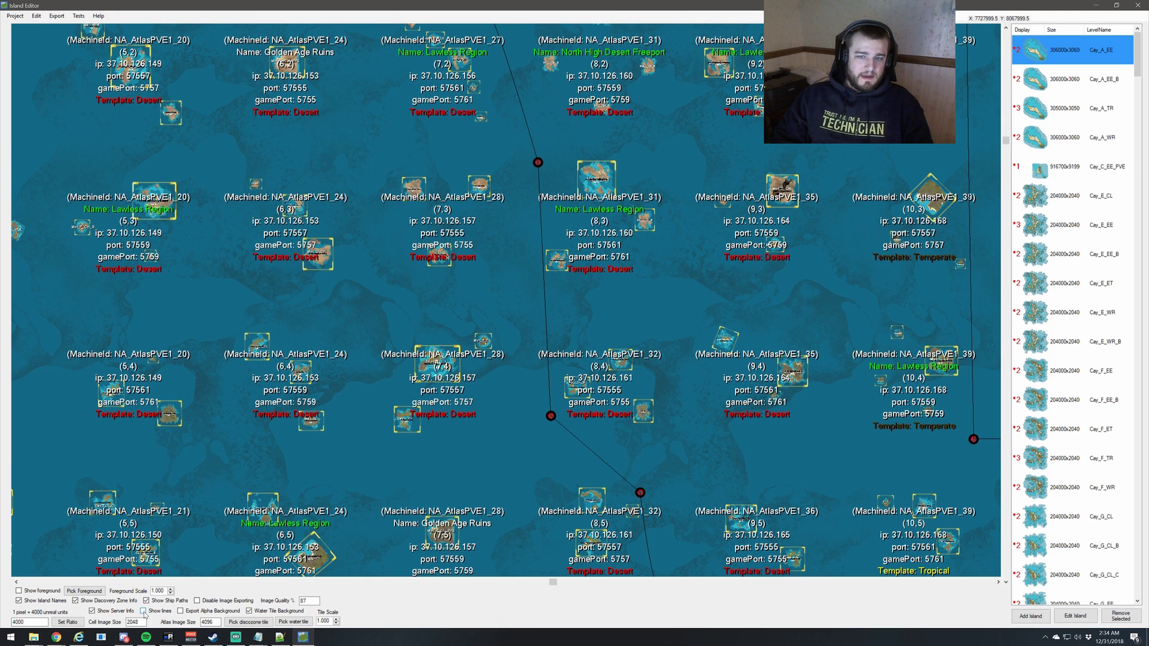
{"action": "left_click", "coordinate": [144, 612]}
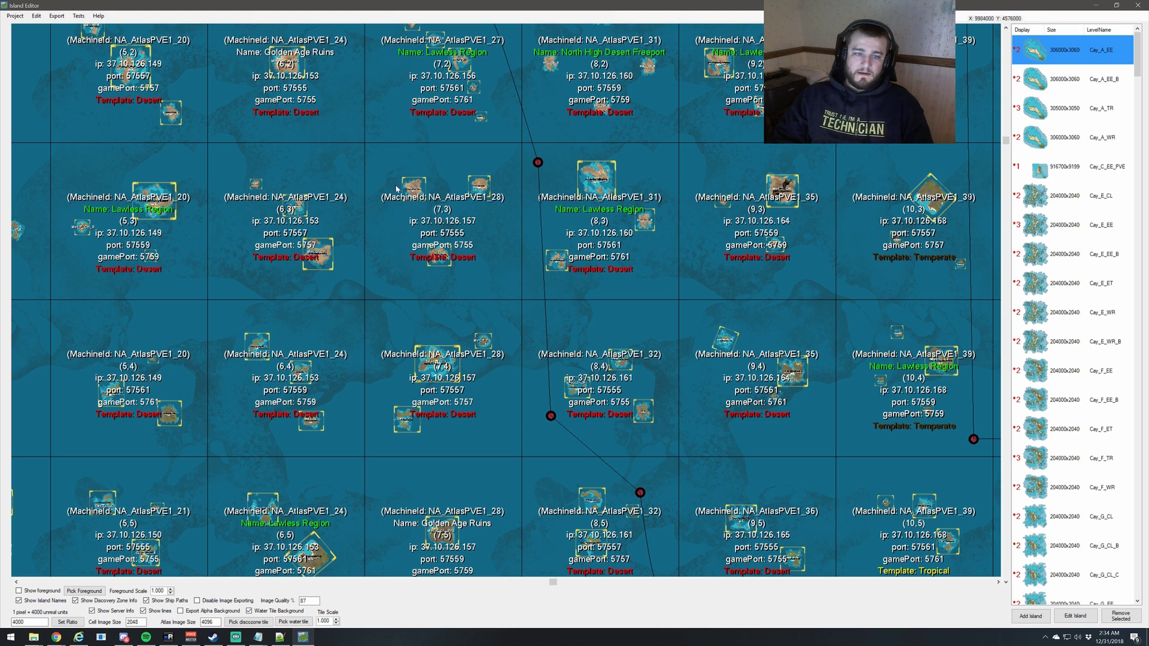
- Turn off the water tile background, inspect the map cells without it, and turn it back on
{"action": "scroll", "coordinate": [525, 298], "scroll_direction": "down", "scroll_amount": 3}
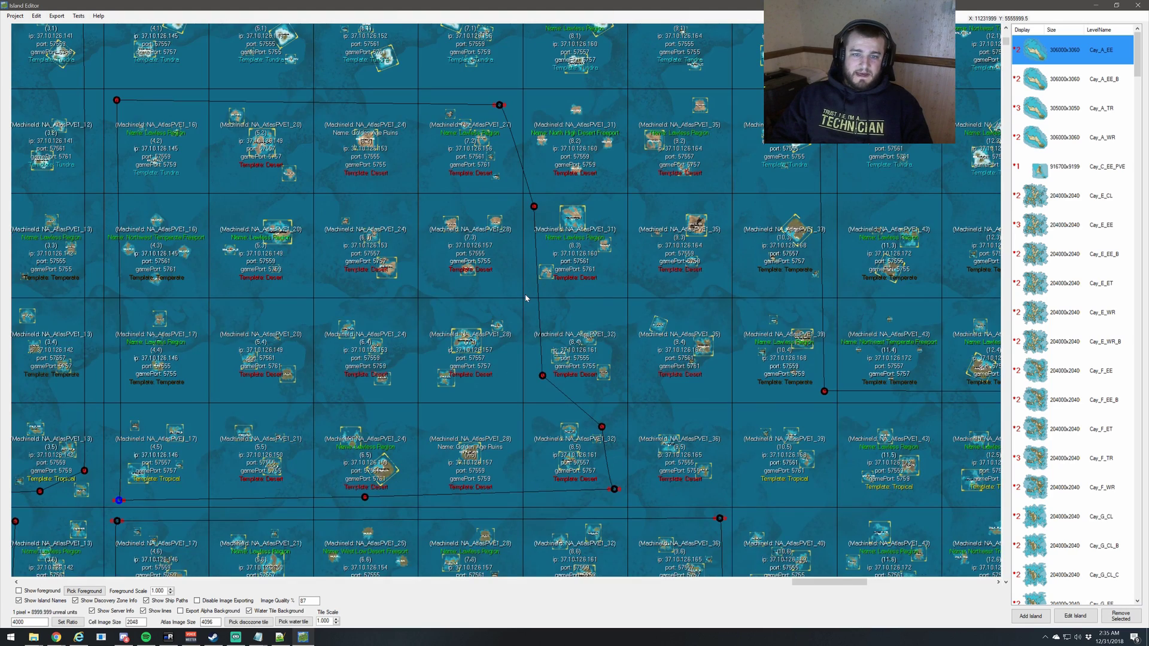
{"action": "scroll", "coordinate": [526, 297], "scroll_direction": "down", "scroll_amount": 2}
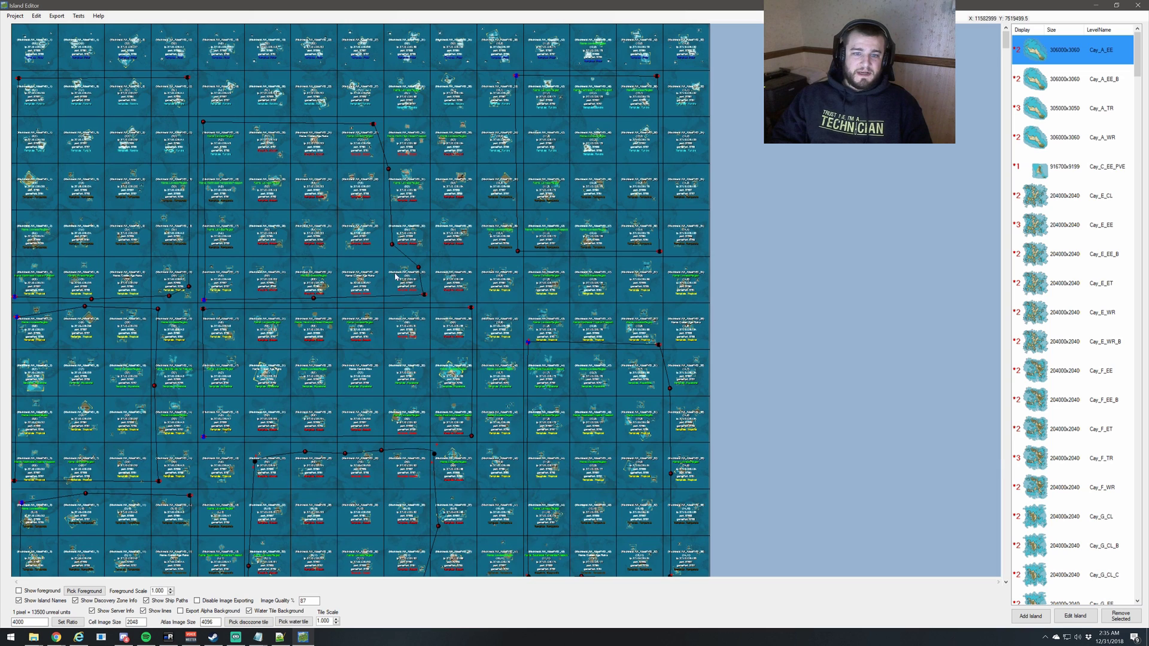
{"action": "left_click", "coordinate": [249, 611]}
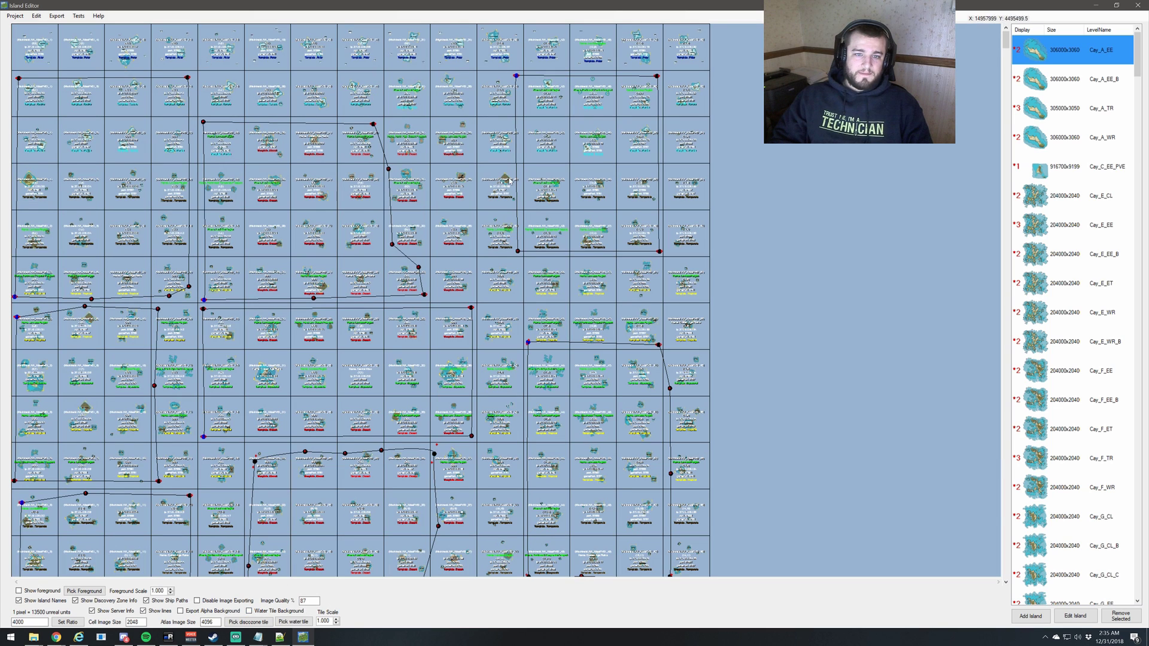
{"action": "scroll", "coordinate": [418, 184], "scroll_direction": "up", "scroll_amount": 2}
{"action": "scroll", "coordinate": [419, 185], "scroll_direction": "up", "scroll_amount": 2}
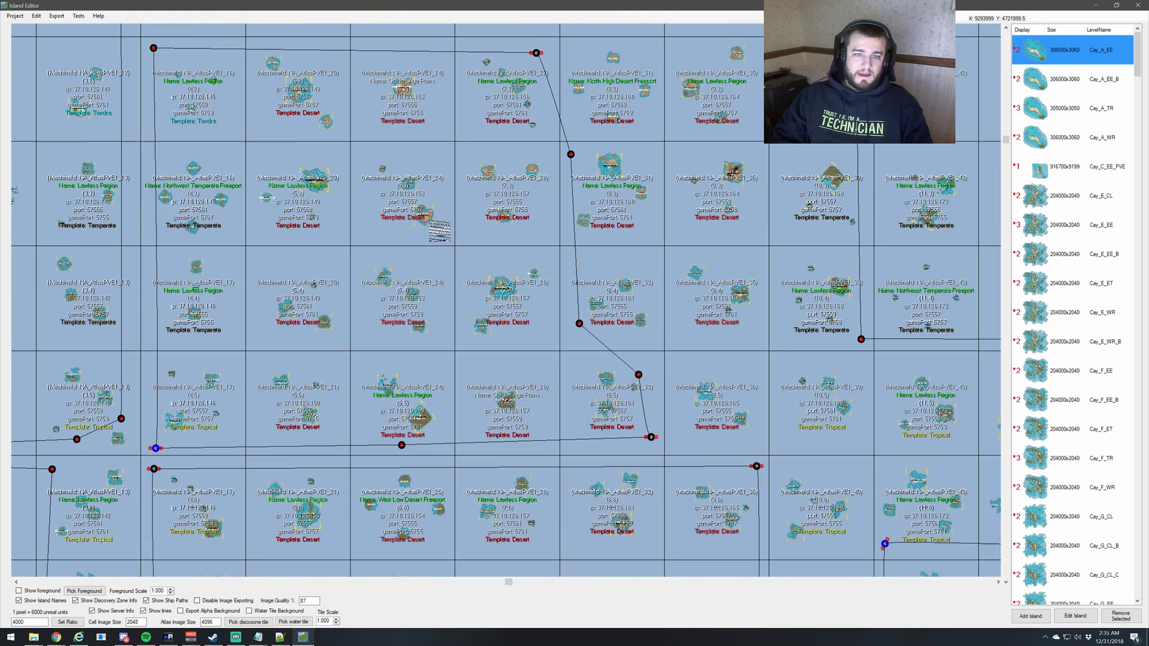
{"action": "scroll", "coordinate": [436, 202], "scroll_direction": "up", "scroll_amount": 1}
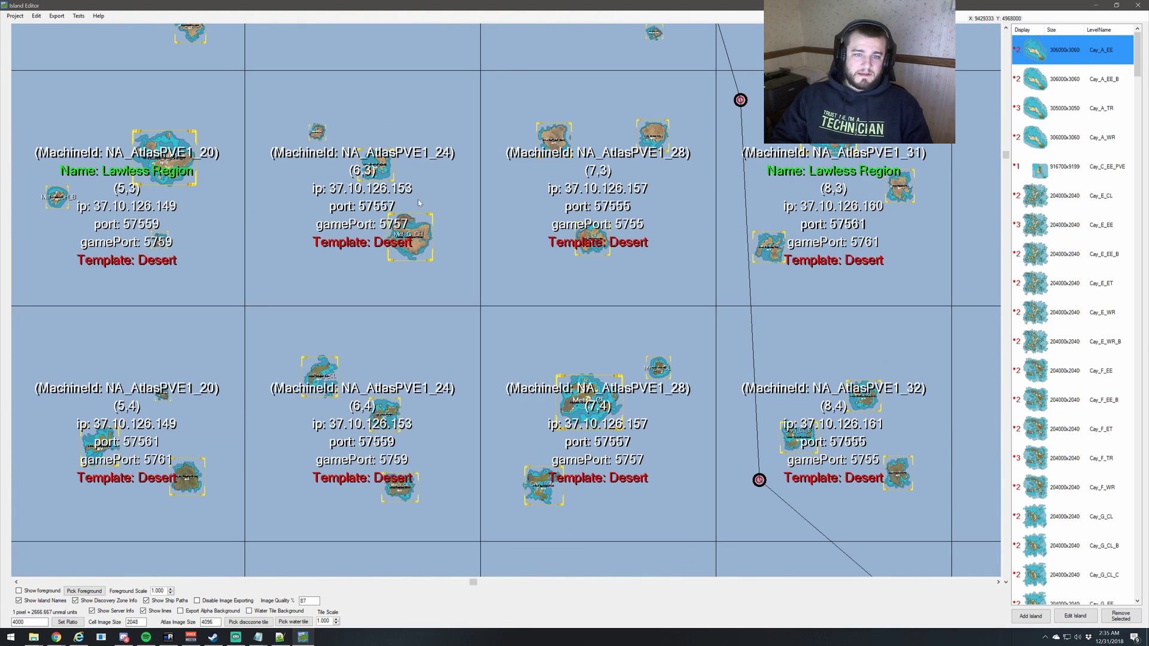
{"action": "middle_click_drag", "start_coordinate": [428, 325], "coordinate": [461, 323]}
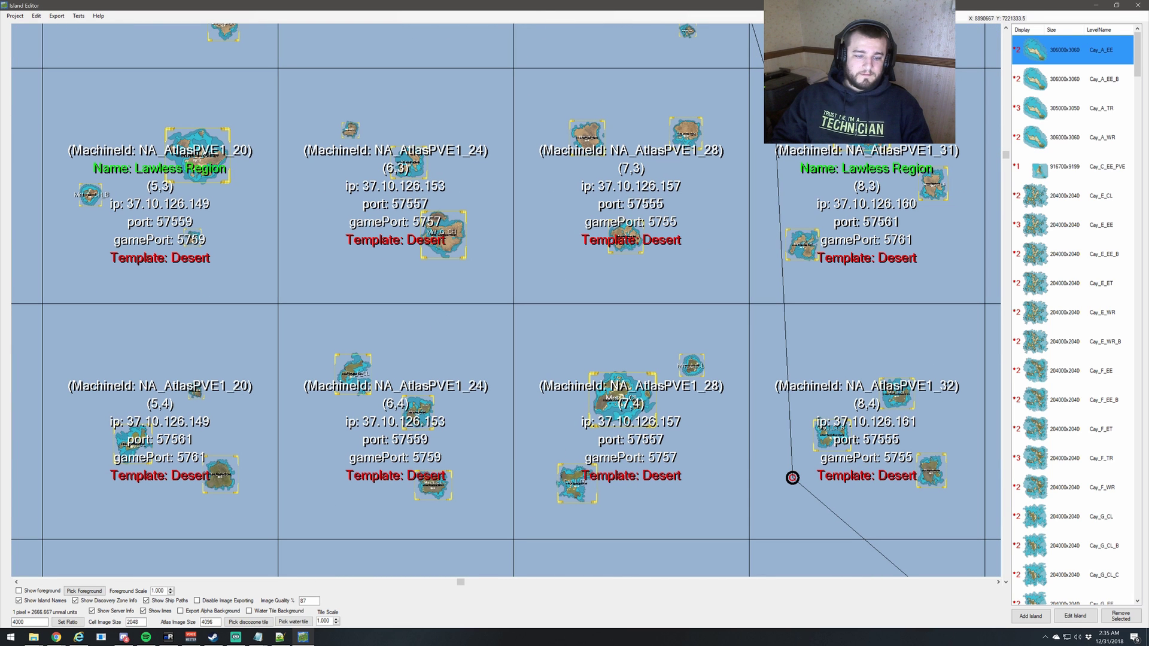
{"action": "left_click", "coordinate": [253, 611]}
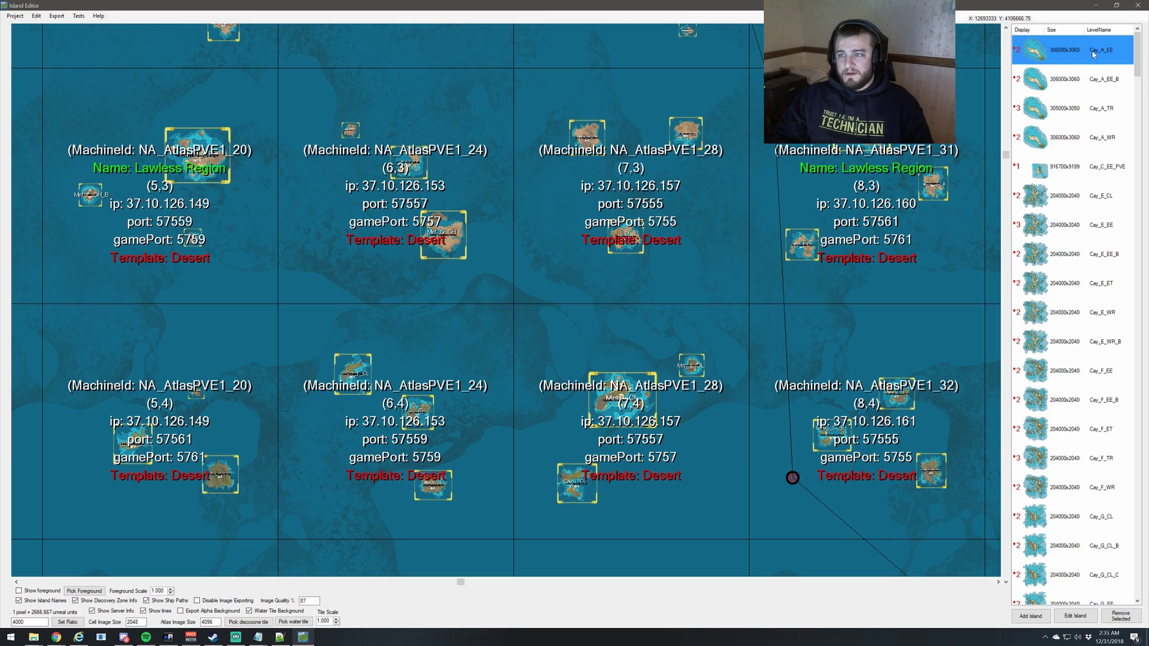
- View the Cay_A_EE island's settings, moving the dialog aside, and cancel without changes
{"action": "left_click", "coordinate": [1076, 617]}
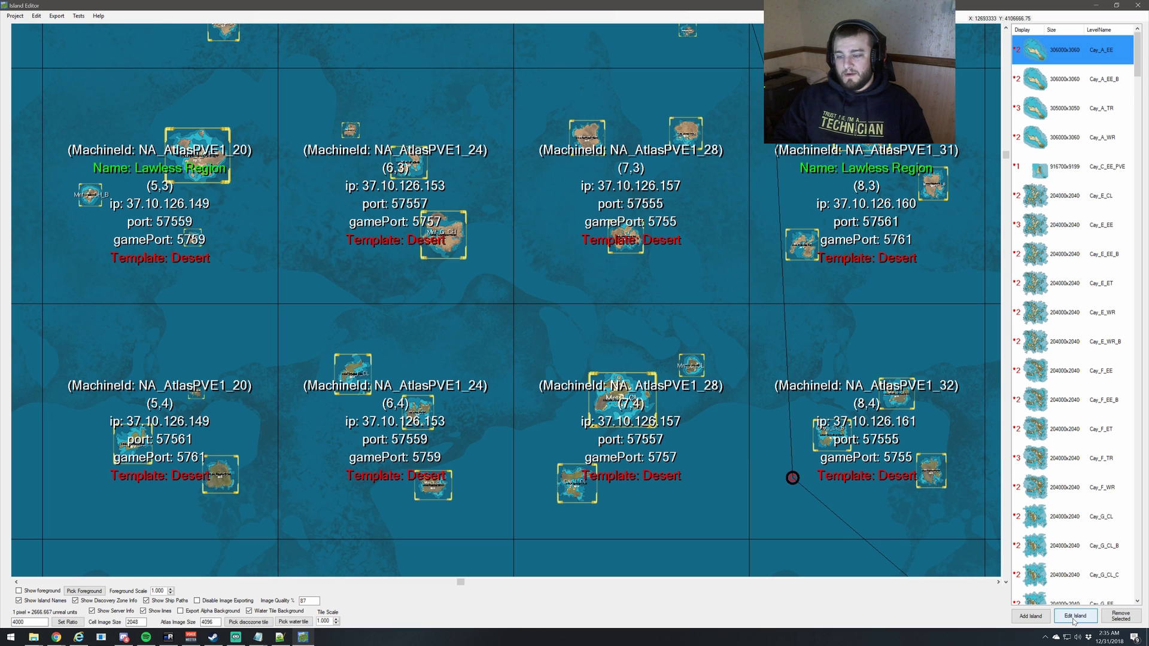
{"action": "left_click_drag", "start_coordinate": [515, 175], "coordinate": [726, 240]}
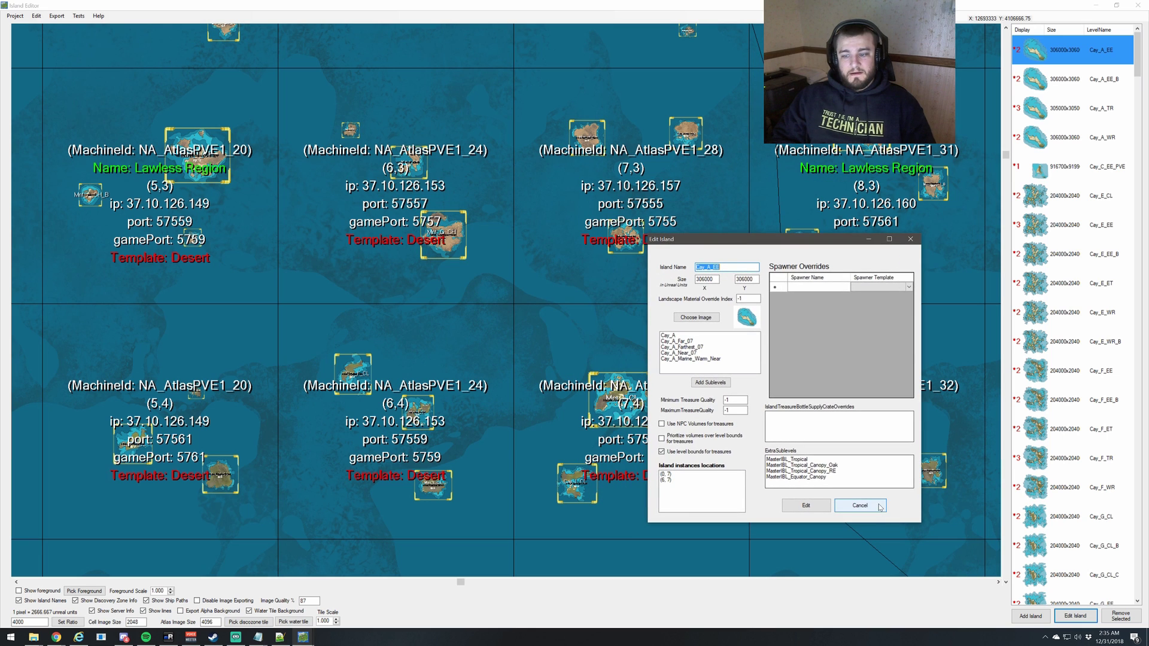
{"action": "left_click", "coordinate": [861, 505]}
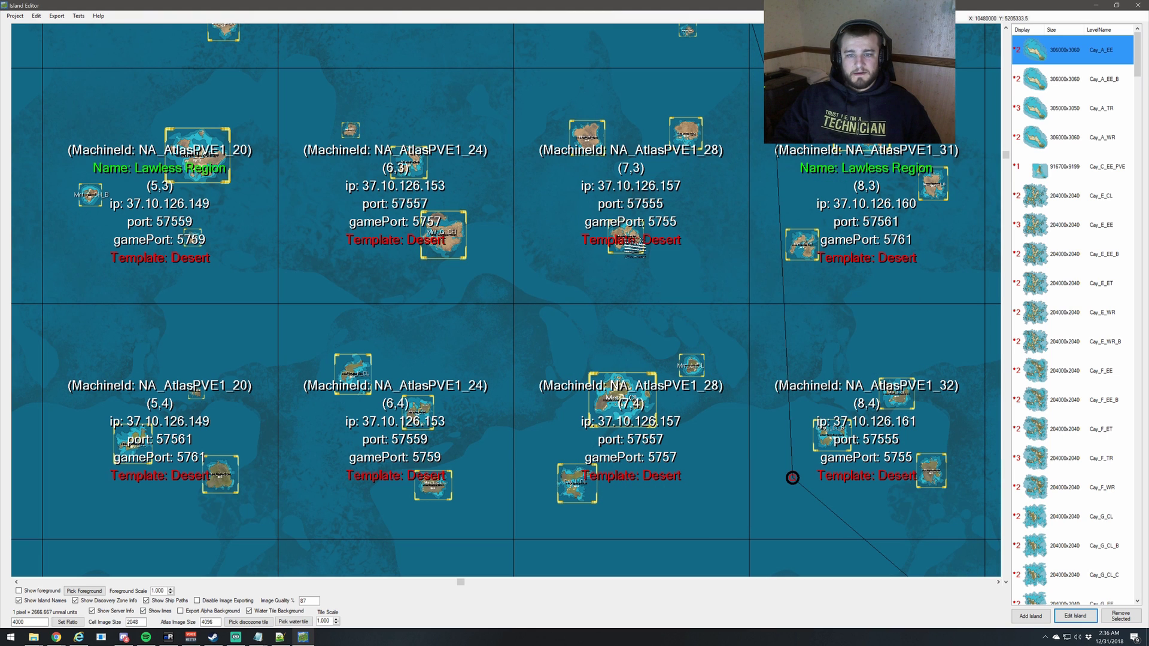
- Open the settings of the Mnt_N_CH island in cell (7,3) and go through its sublevels
{"action": "double_click", "coordinate": [630, 242]}
{"action": "left_click", "coordinate": [487, 271]}
{"action": "left_click", "coordinate": [479, 278]}
{"action": "left_click", "coordinate": [479, 289]}
{"action": "left_click", "coordinate": [482, 294]}
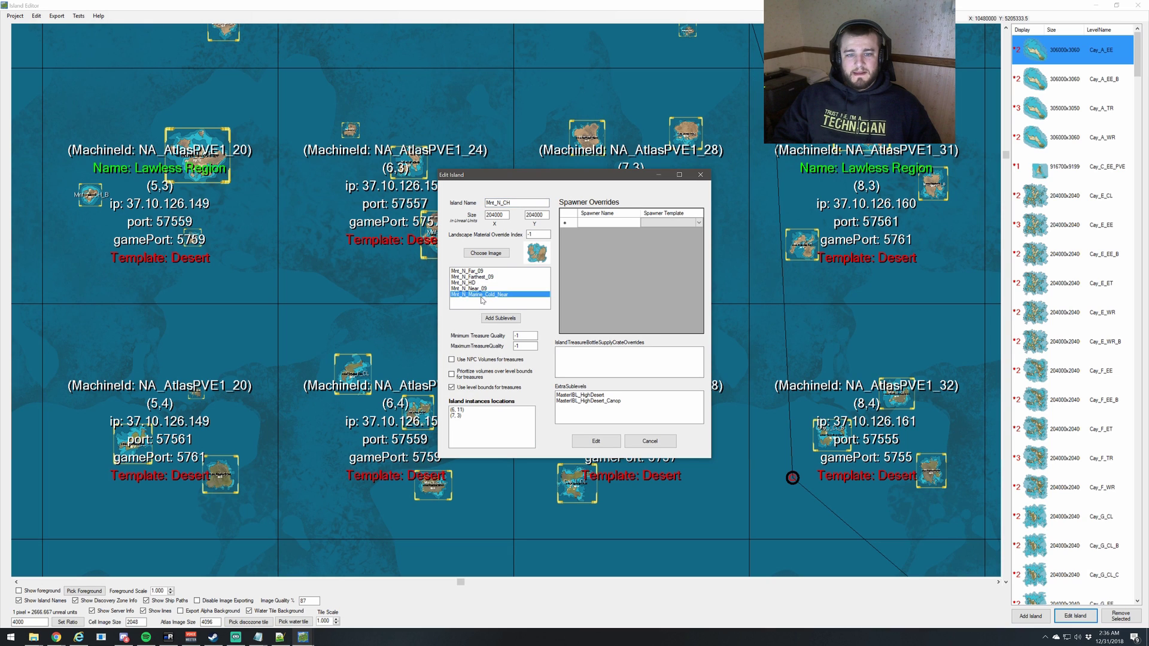
{"action": "left_click", "coordinate": [476, 271]}
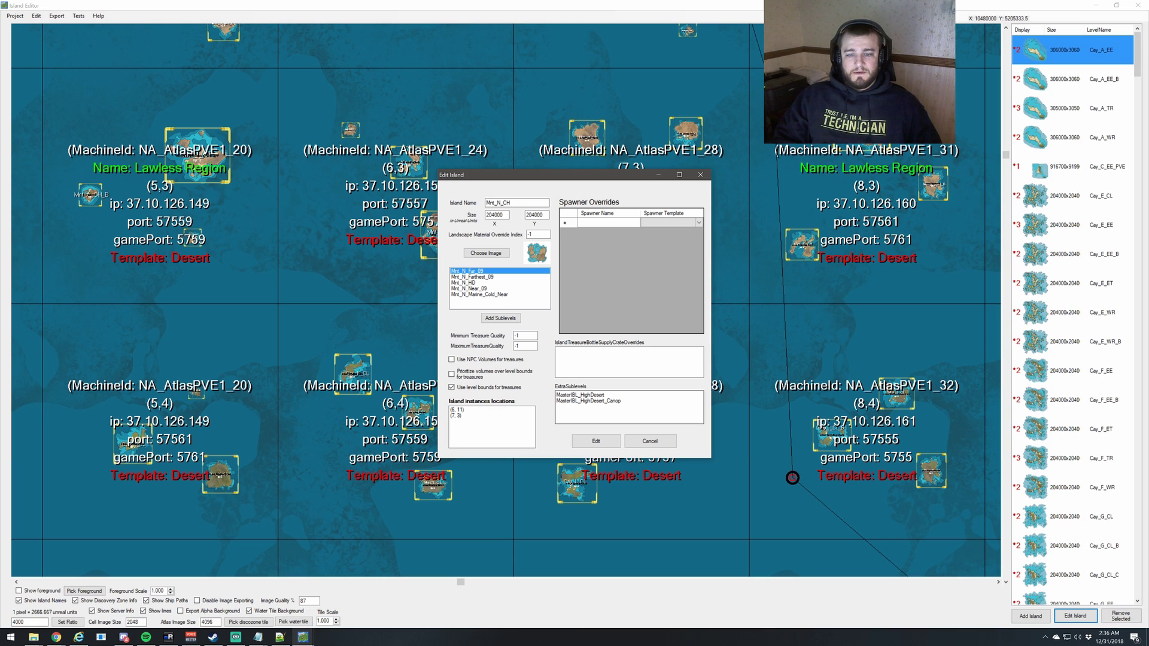
{"action": "left_click", "coordinate": [473, 277]}
{"action": "left_click", "coordinate": [556, 352]}
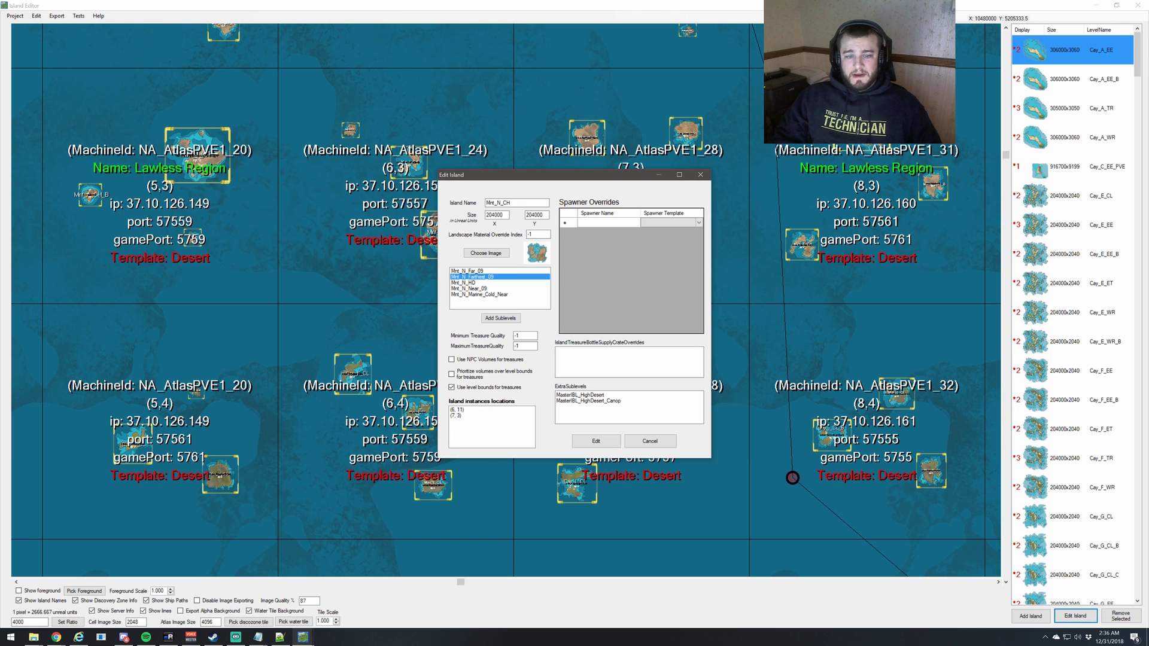
- Go through the Mnt_N_CH island's instance locations and cancel its settings dialog
{"action": "left_click", "coordinate": [463, 416]}
{"action": "key", "text": "Up"}
{"action": "key", "text": "Down"}
{"action": "key", "text": "Up"}
{"action": "key", "text": "Down"}
{"action": "key", "text": "Up"}
{"action": "key", "text": "Down"}
{"action": "key", "text": "Up"}
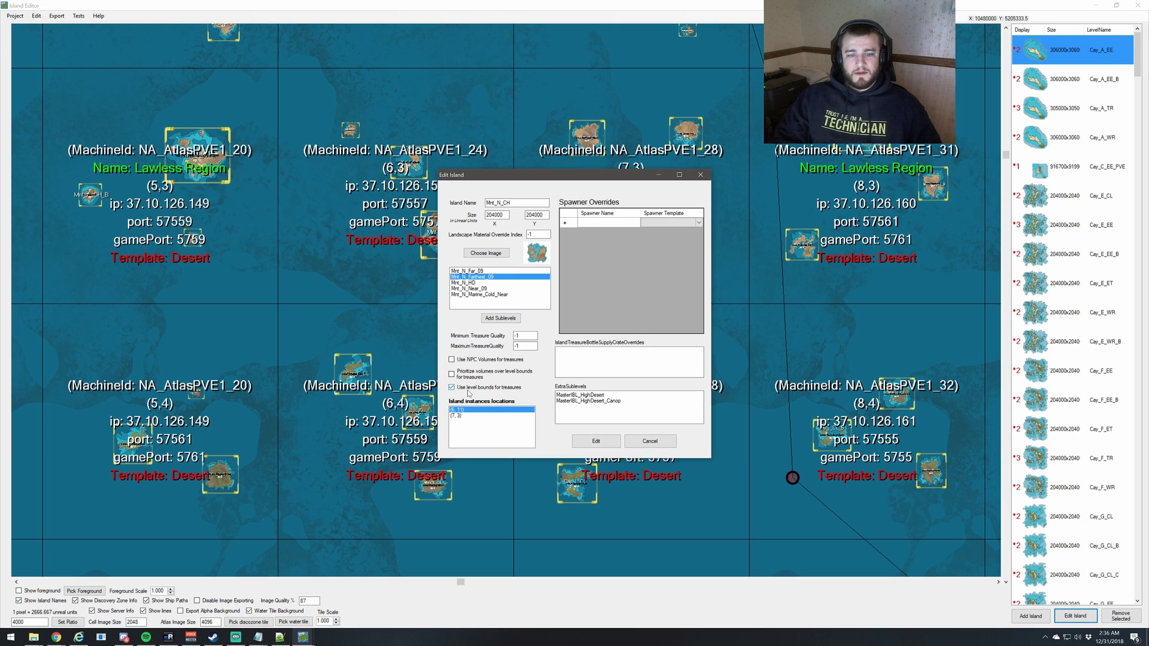
{"action": "left_click", "coordinate": [654, 443]}
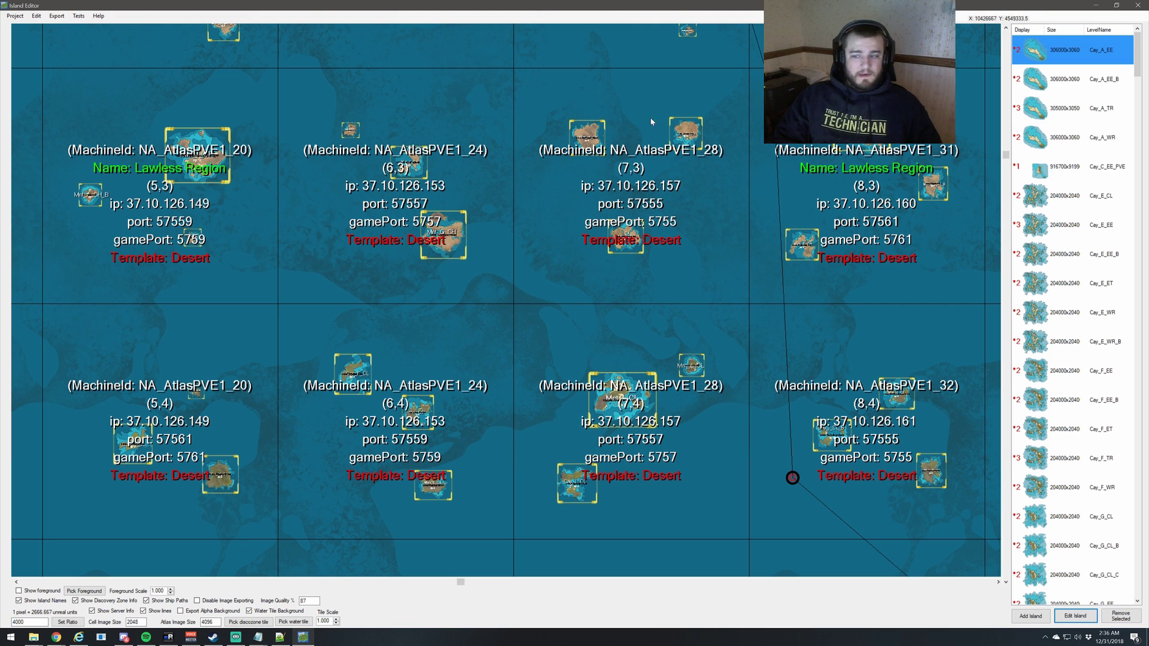
- Bring up the blank form for adding an island, move it clear of the island list and close it
{"action": "left_click", "coordinate": [1043, 617]}
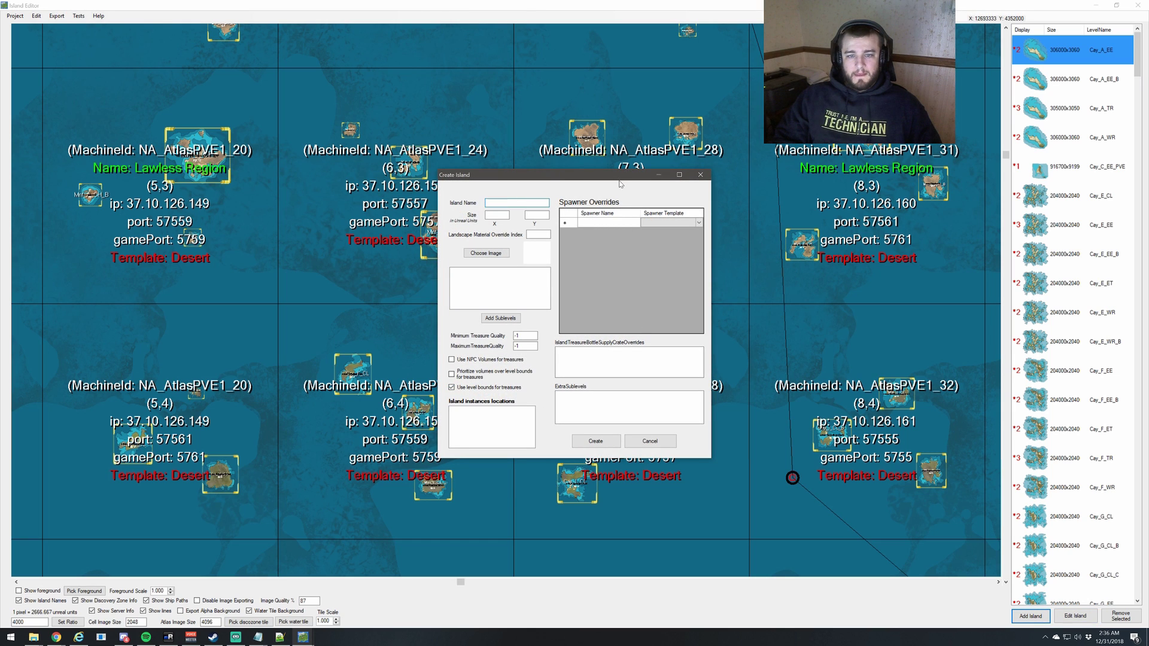
{"action": "left_click_drag", "start_coordinate": [623, 182], "coordinate": [405, 256]}
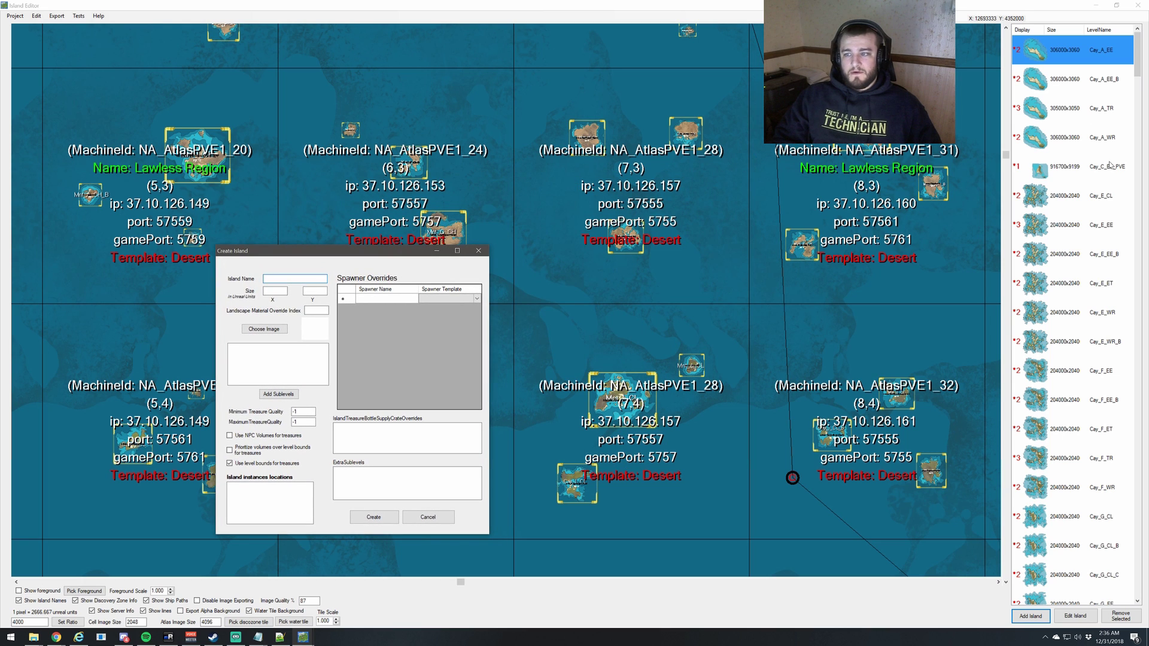
{"action": "left_click", "coordinate": [479, 251]}
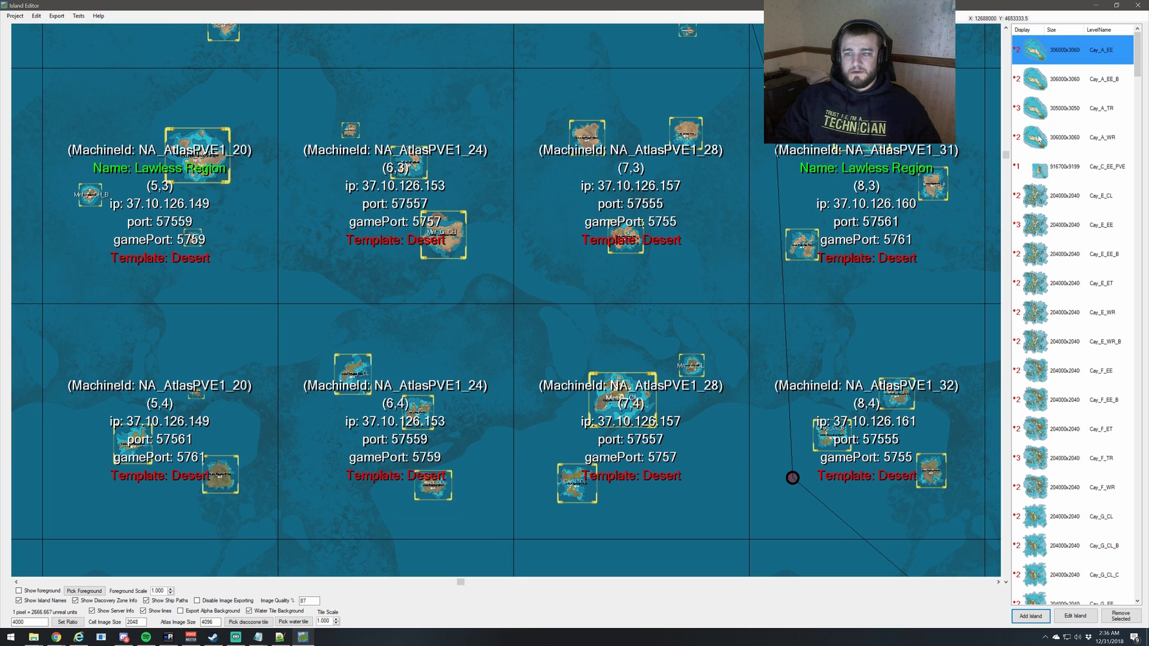
- Review the Cay_A_TR island's settings from the island list and cancel without changes
{"action": "left_click", "coordinate": [1065, 108]}
{"action": "left_click", "coordinate": [1084, 614]}
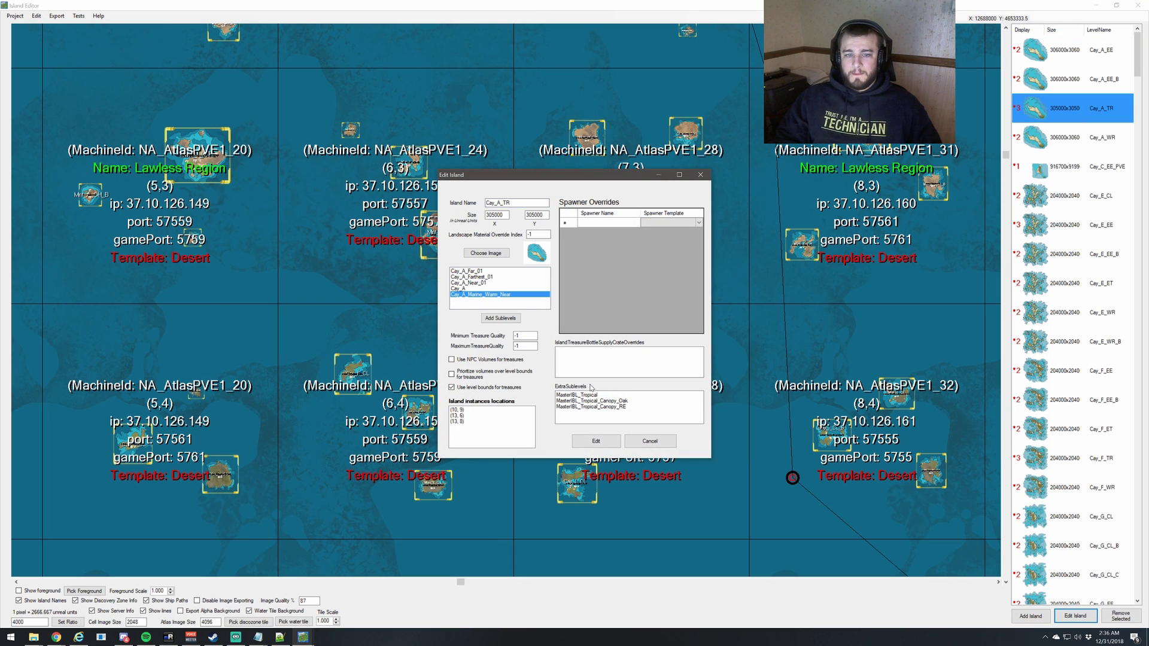
{"action": "left_click", "coordinate": [651, 441]}
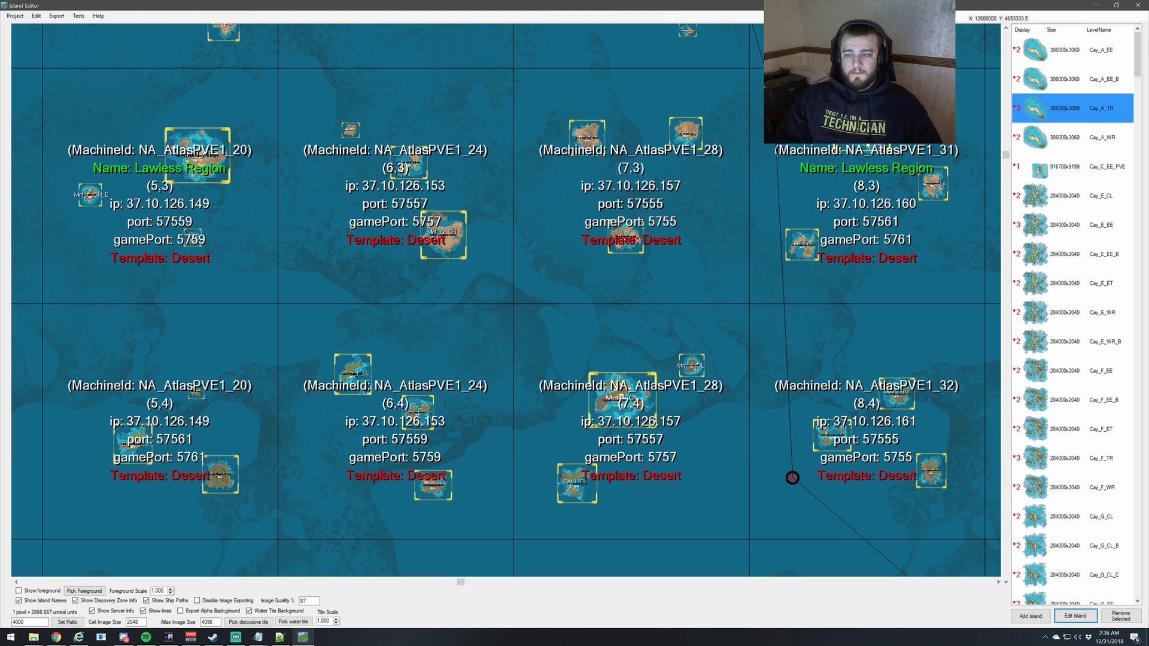
- Reopen the island creation form, go through its name, size and extra sublevels fields, and cancel it
{"action": "left_click", "coordinate": [1030, 616]}
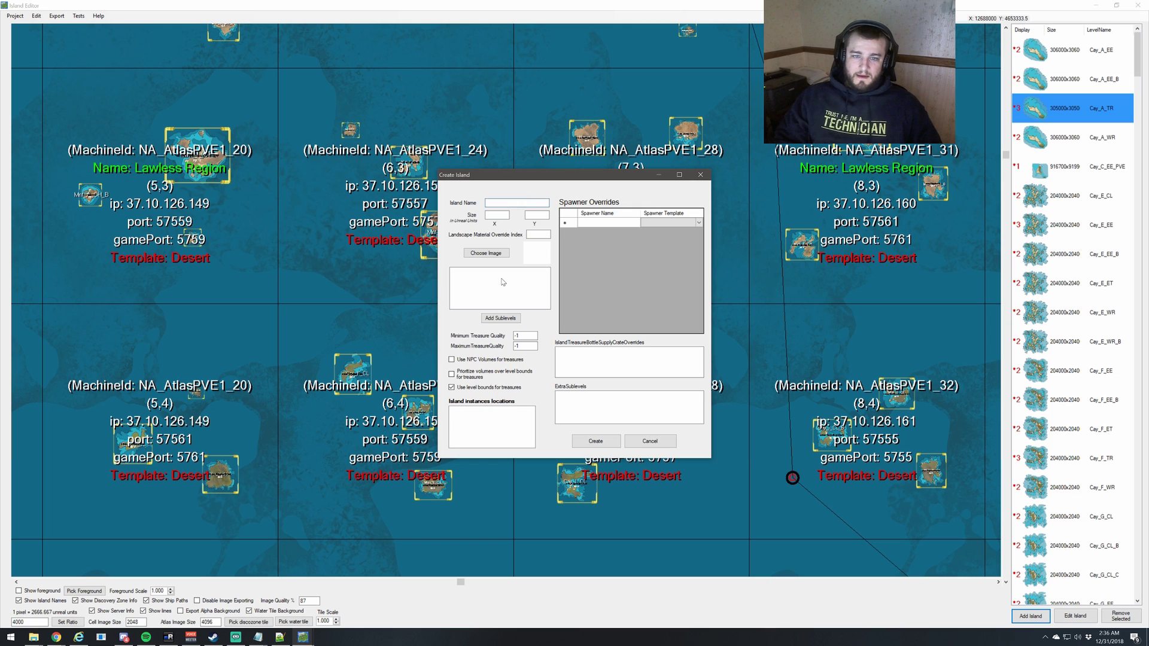
{"action": "left_click", "coordinate": [537, 215]}
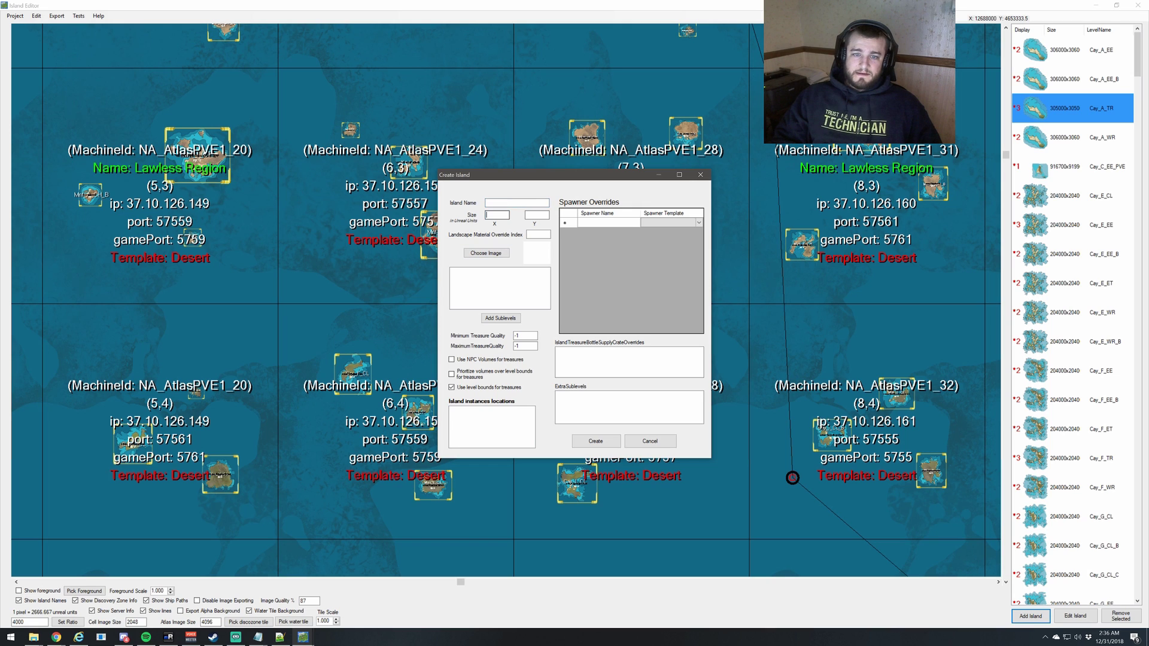
{"action": "key", "text": "shift+Tab"}
{"action": "key", "text": "shift+Tab"}
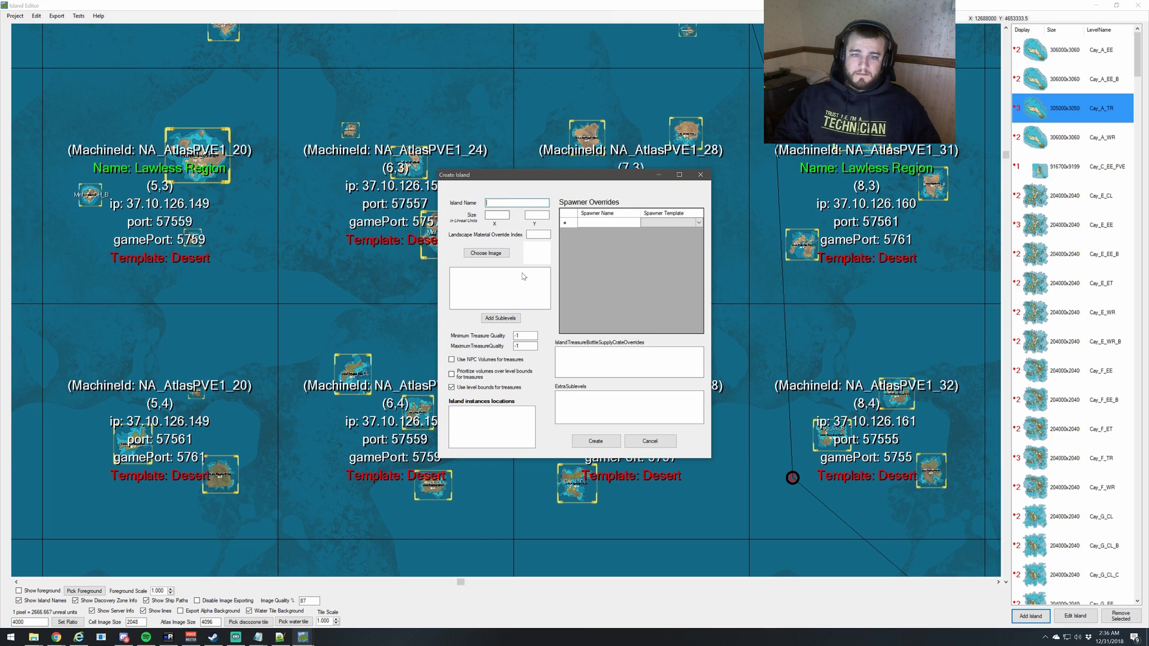
{"action": "key", "text": "shift+Tab"}
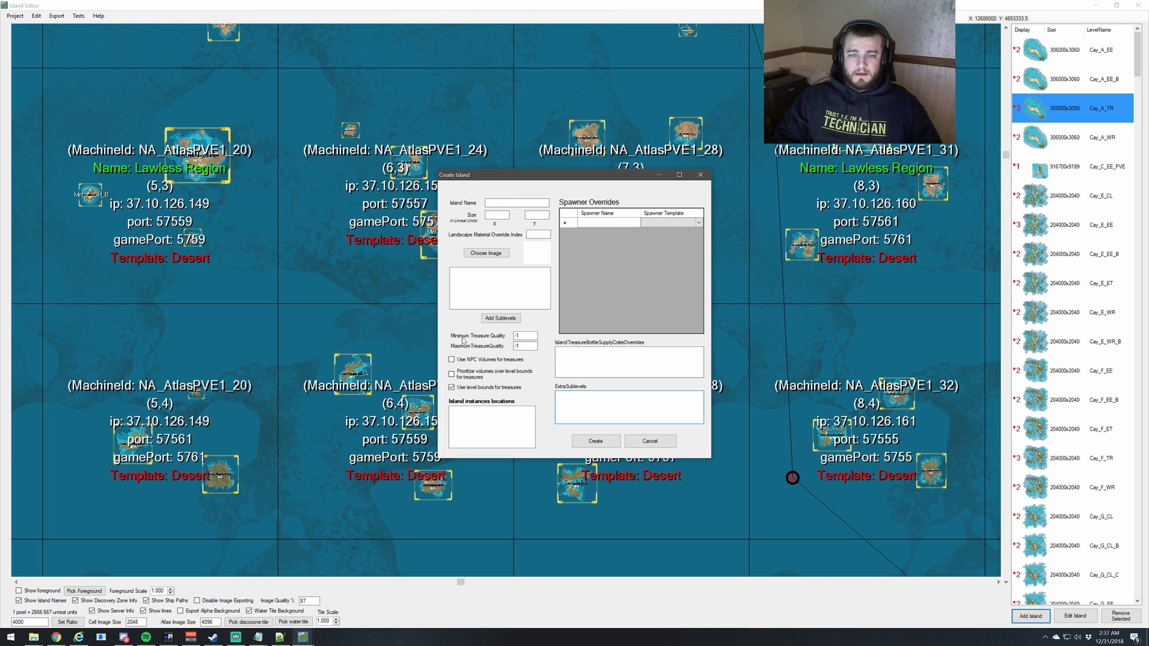
{"action": "left_click", "coordinate": [650, 441]}
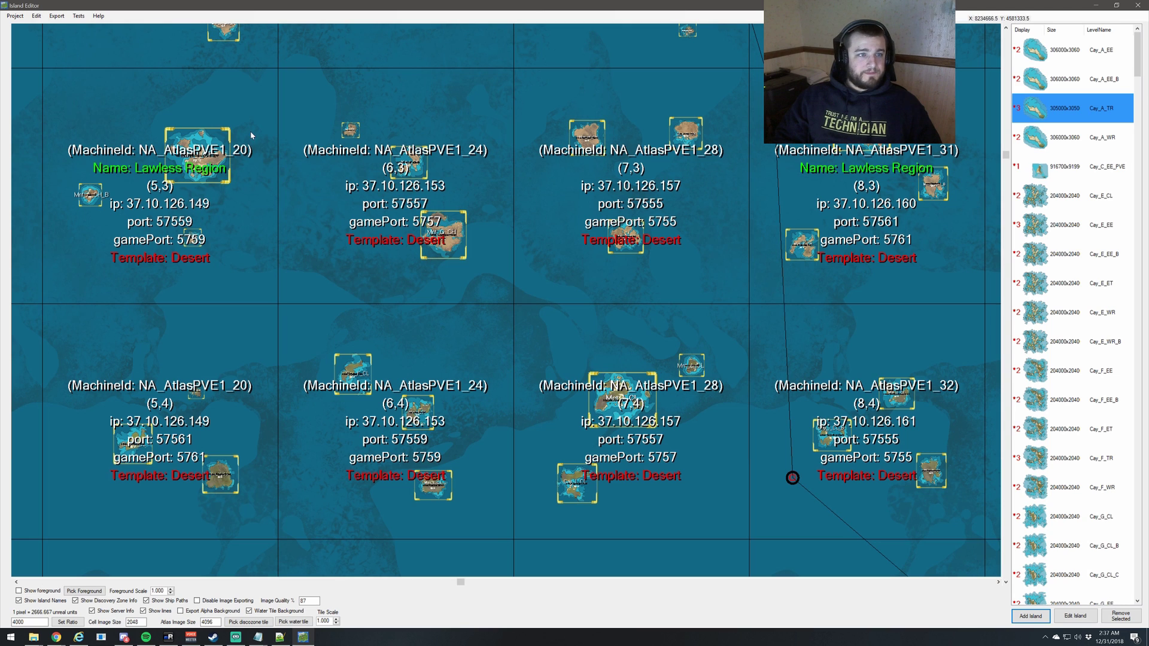
- Save the project over the existing ServerGrid.json in the Projects folder
{"action": "left_click", "coordinate": [15, 16]}
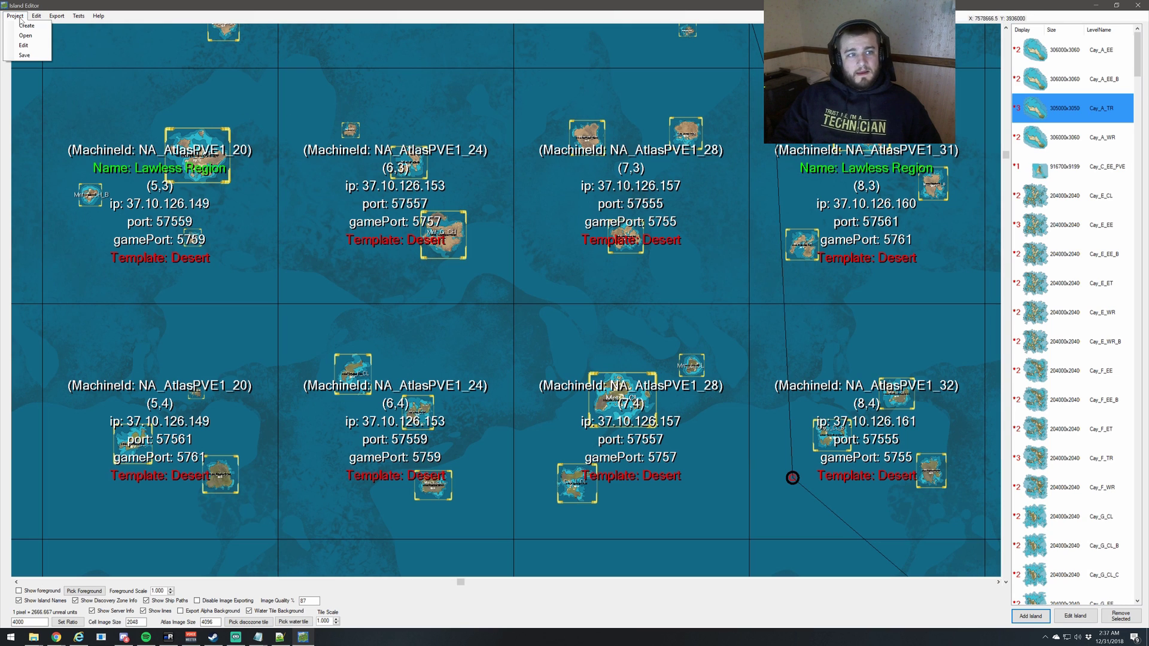
{"action": "left_click", "coordinate": [24, 55]}
{"action": "left_click", "coordinate": [129, 73]}
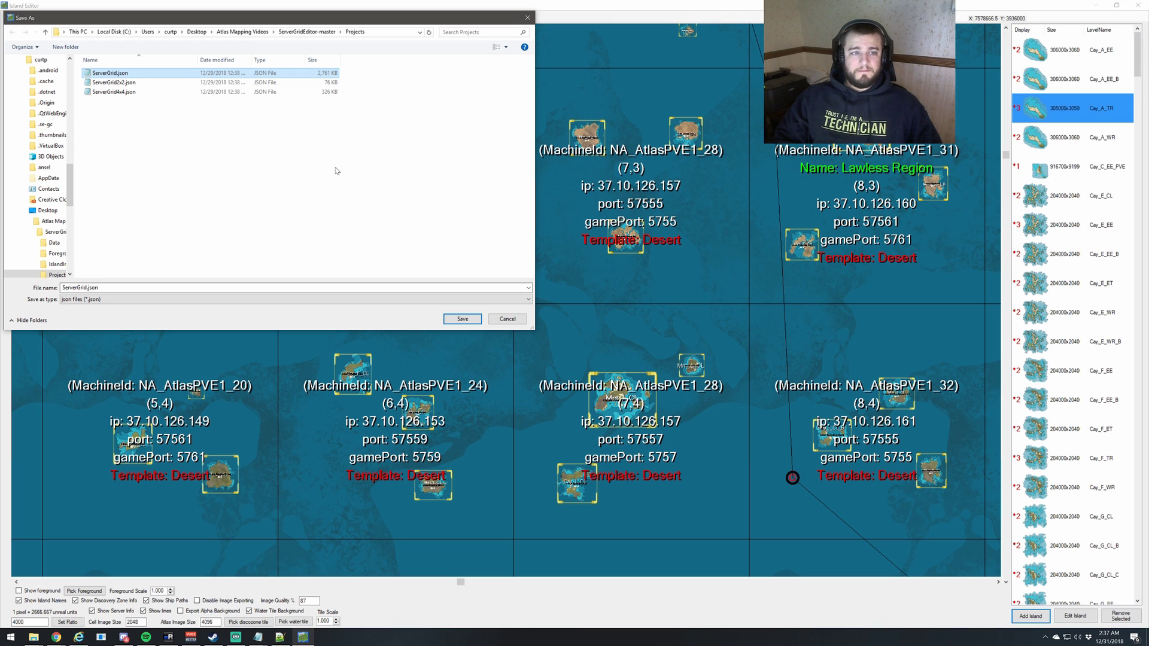
{"action": "left_click", "coordinate": [478, 321]}
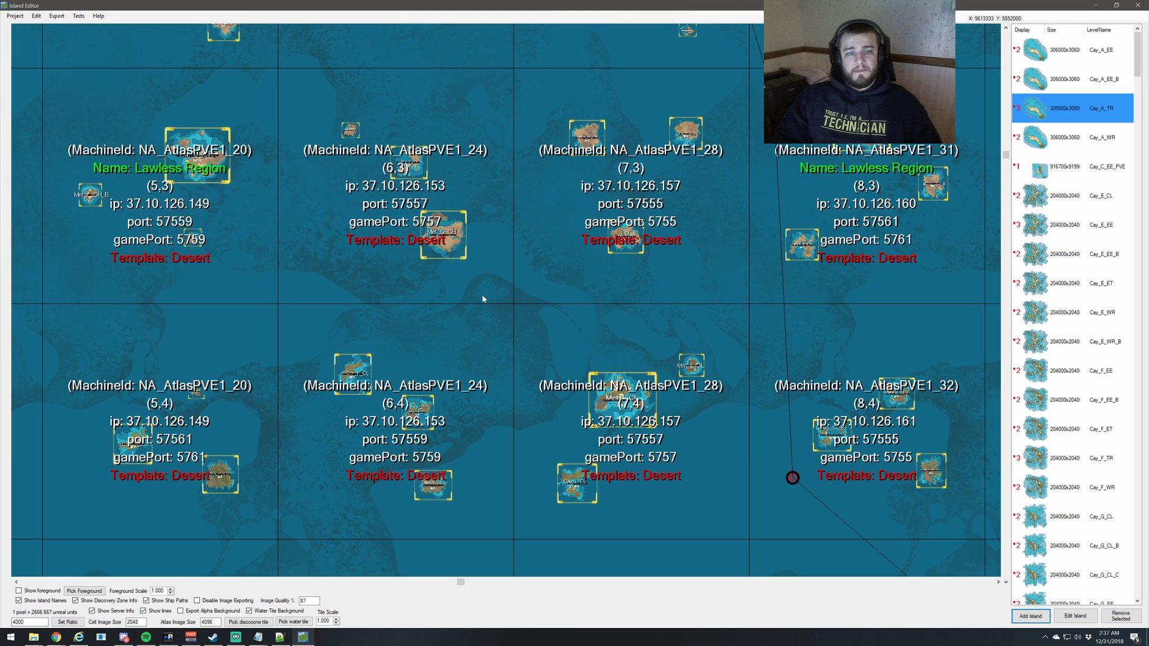